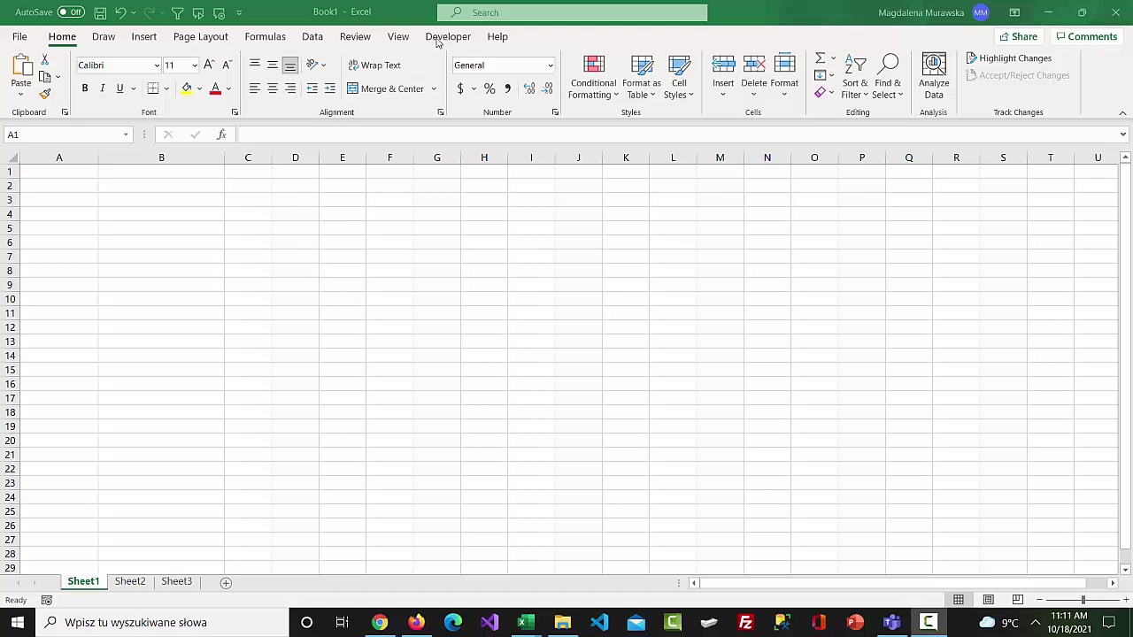
Open the Visual Basic editor for Book1 from the Developer tab
left_click(448, 36)
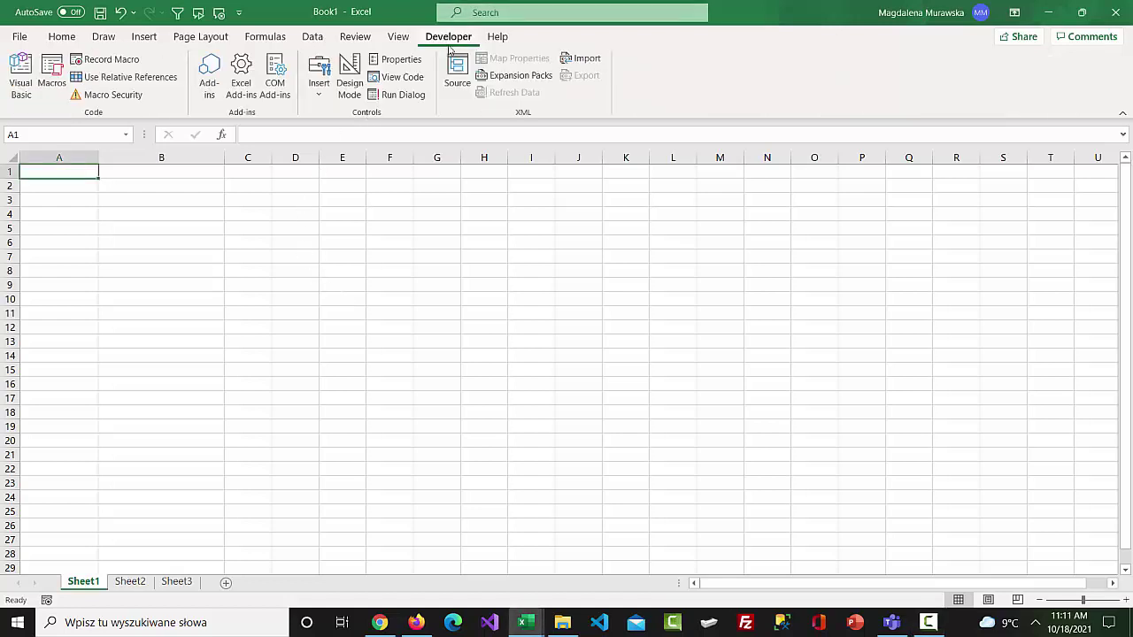
left_click(31, 89)
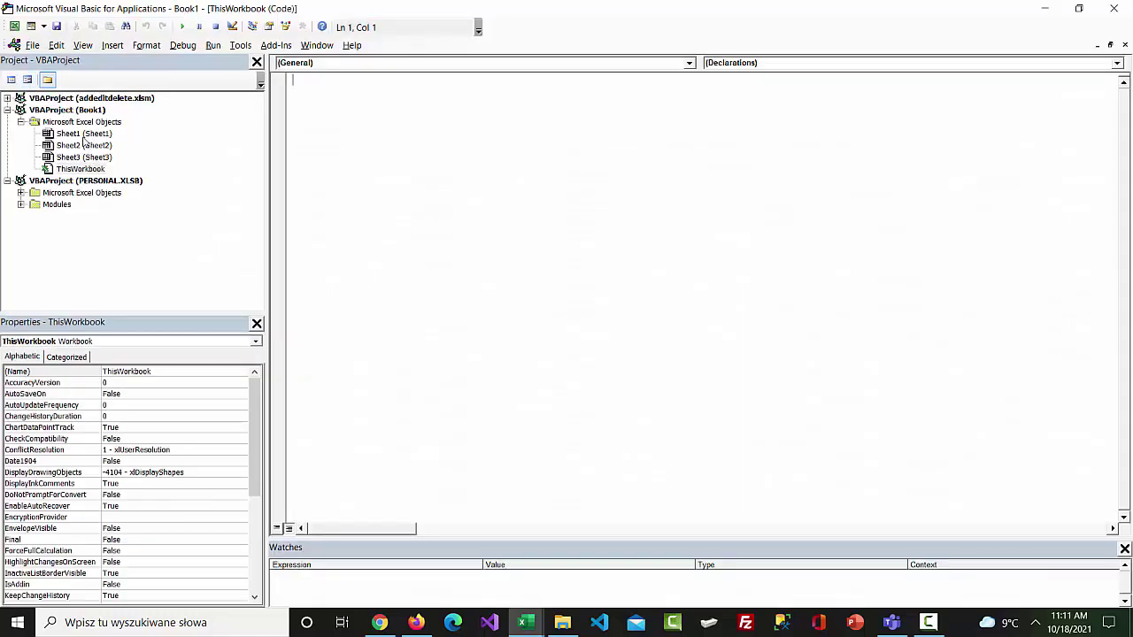
Insert a blank UserForm1 into VBAProject (Book1) and show the controls toolbox
right_click(76, 110)
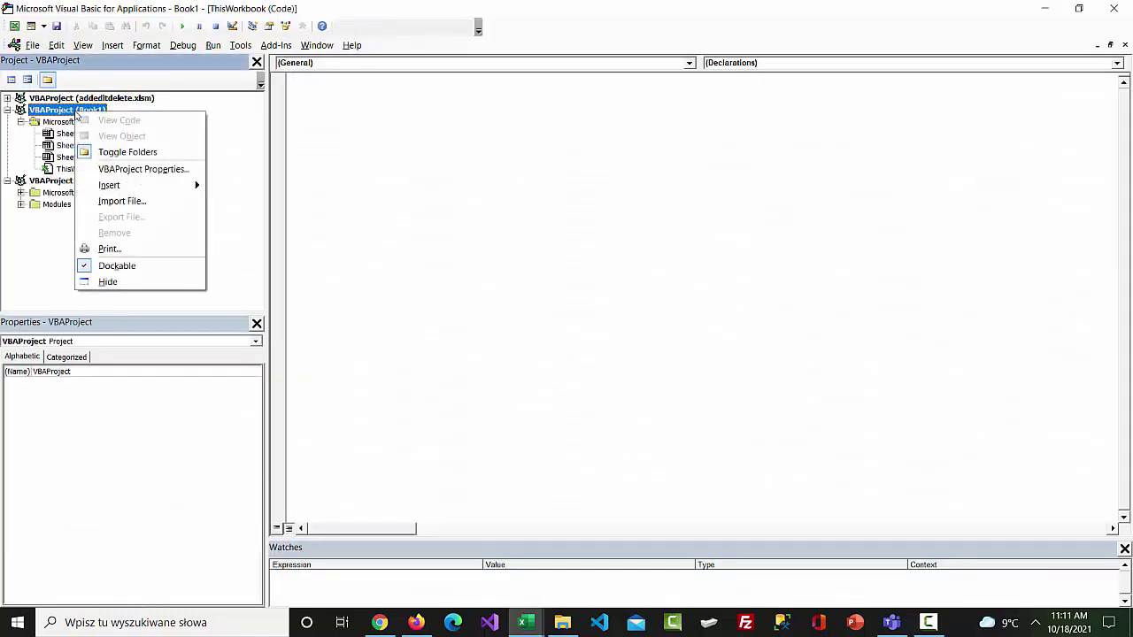
mouse_move(109, 185)
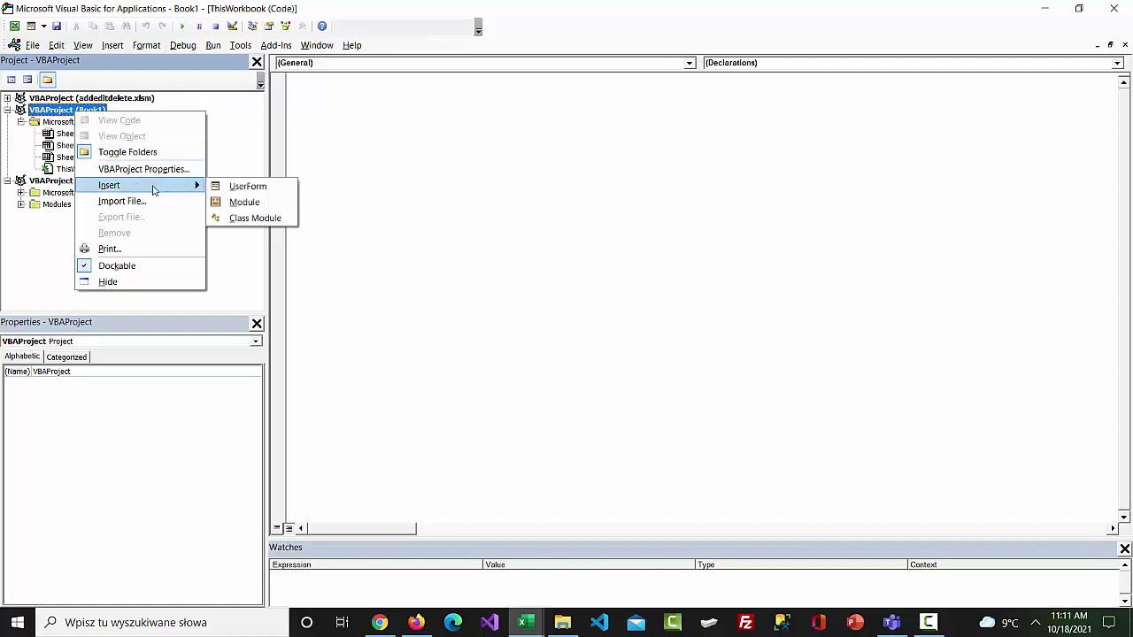
left_click(235, 188)
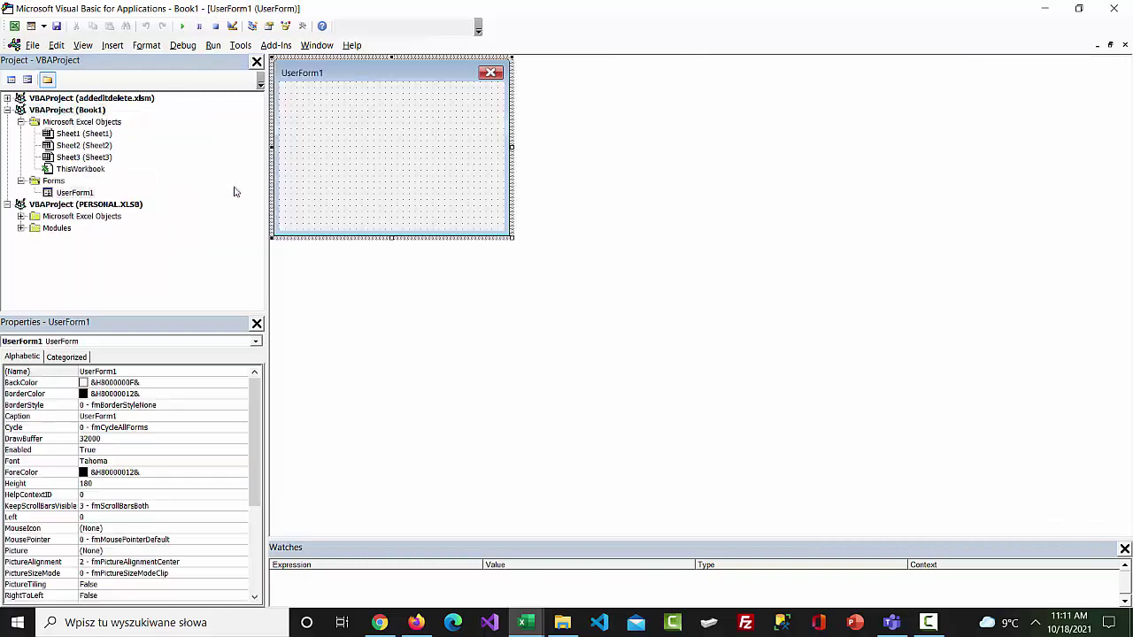
left_click(82, 46)
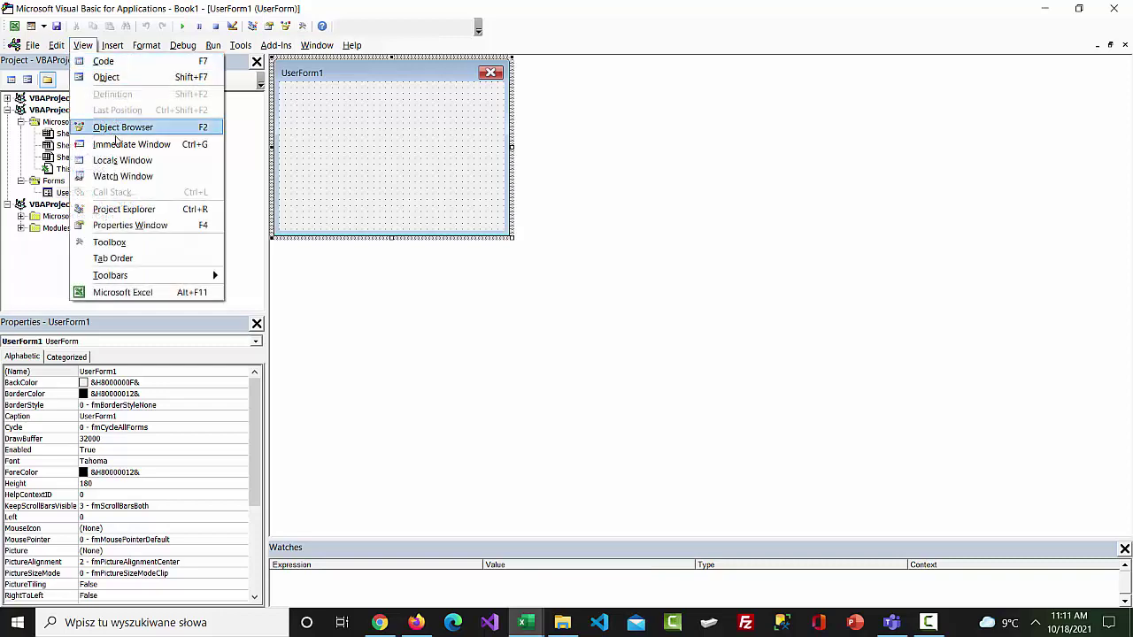
left_click(112, 242)
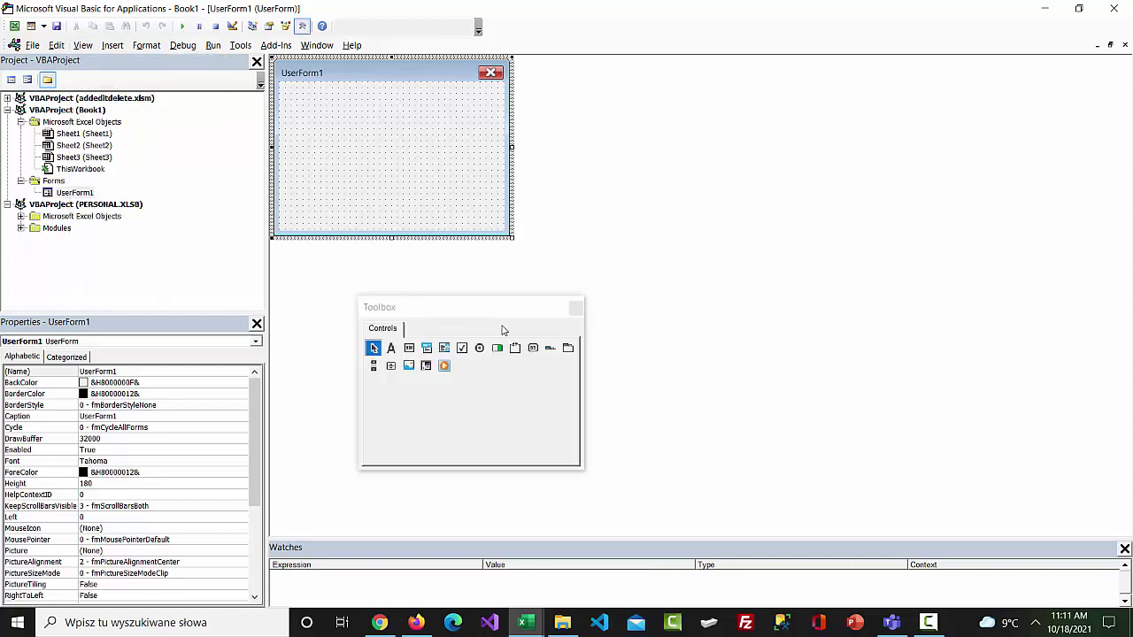
left_click(492, 319)
Place Label1 and Label2 on UserForm1, with a text box beside each
left_click_drag(433, 303, 385, 284)
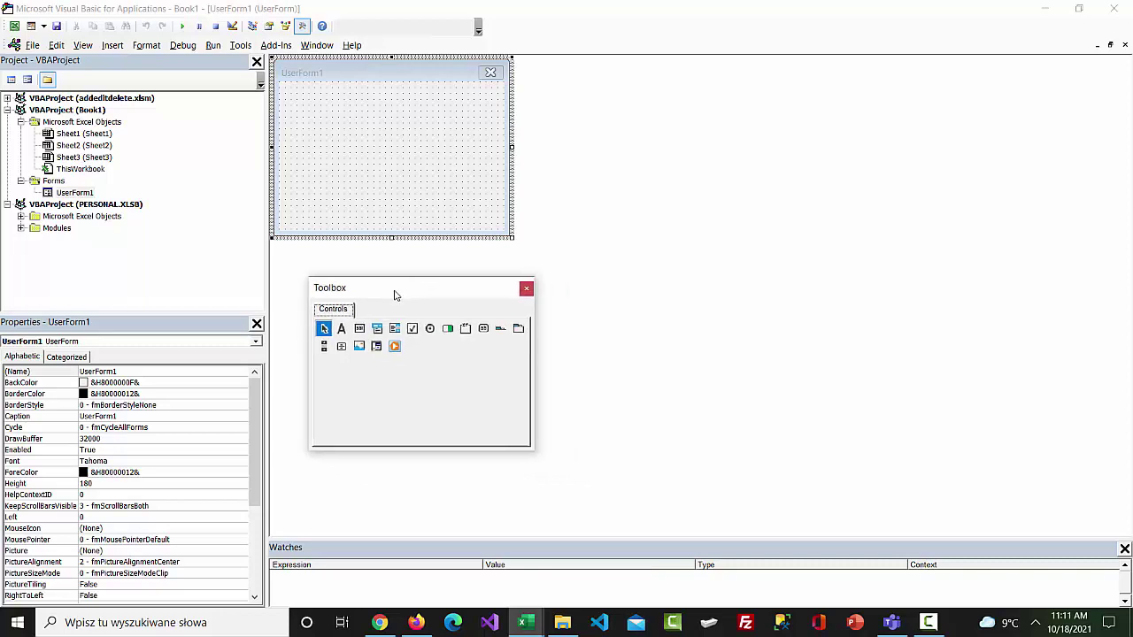
left_click_drag(342, 329, 325, 134)
left_click_drag(341, 329, 321, 162)
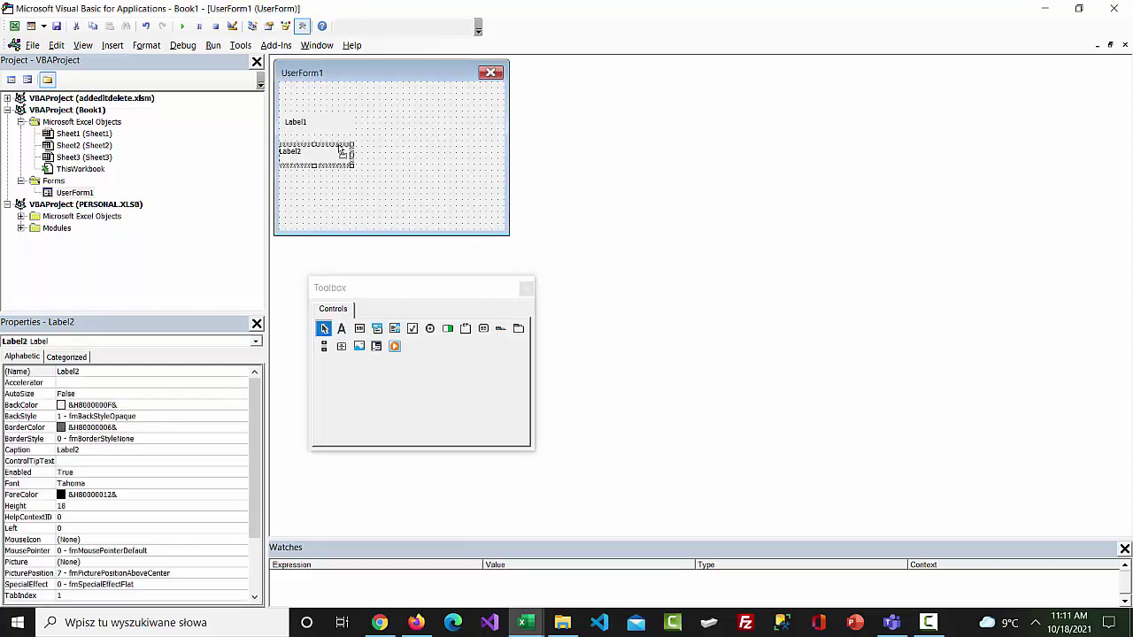
left_click(370, 185)
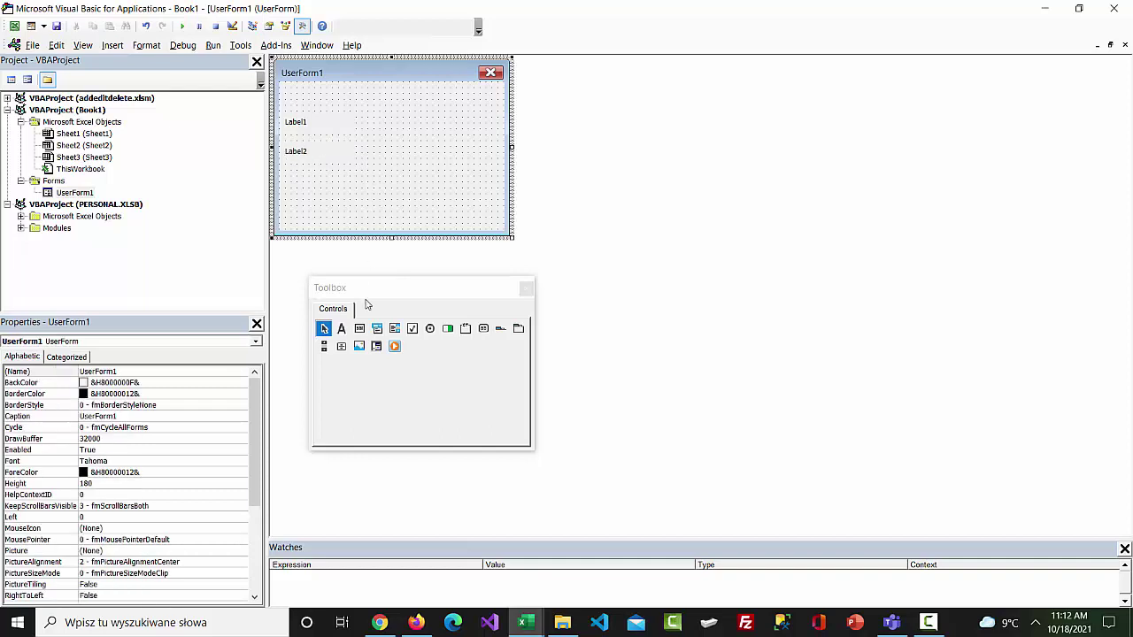
left_click_drag(361, 330, 386, 126)
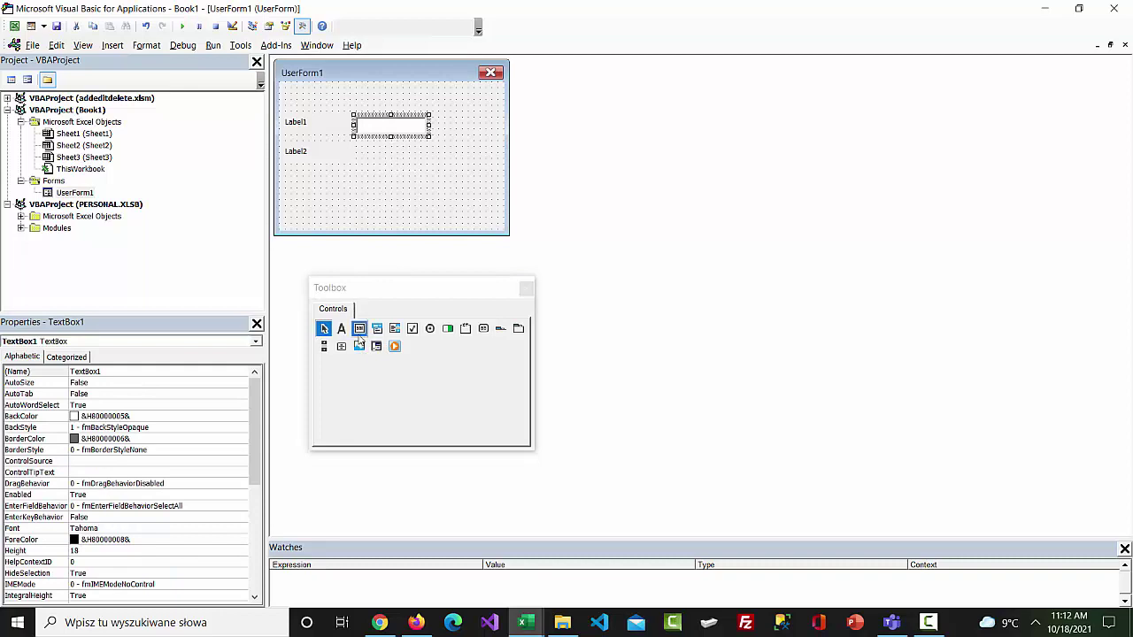
left_click_drag(359, 329, 399, 153)
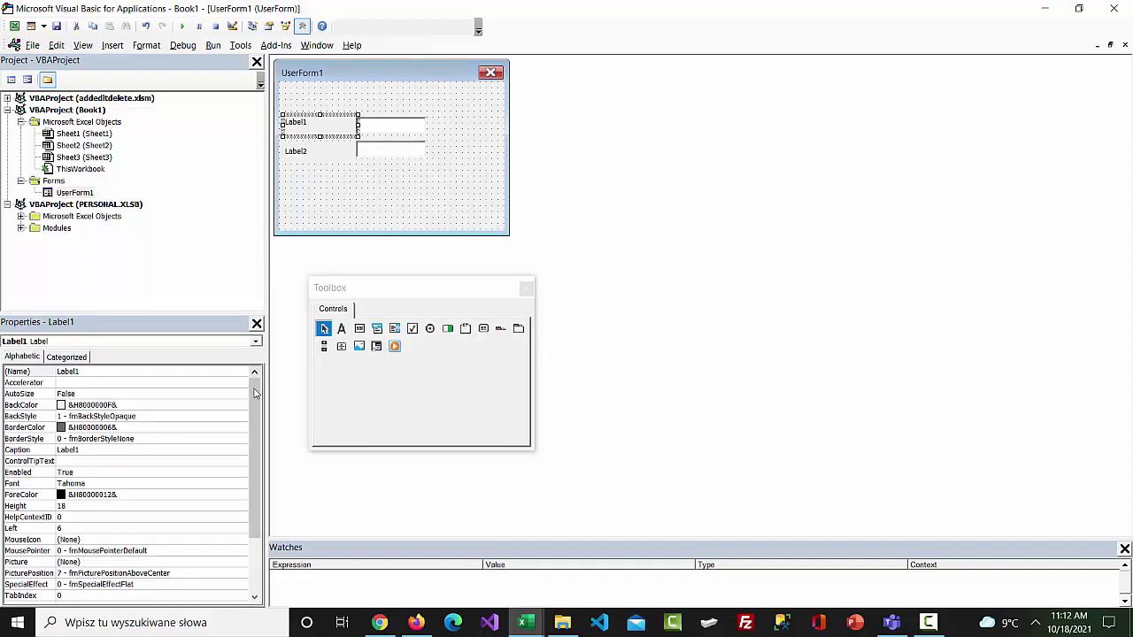
left_click_drag(254, 390, 252, 440)
Caption the first label 'Customer Id'
left_click(97, 387)
left_click(17, 383)
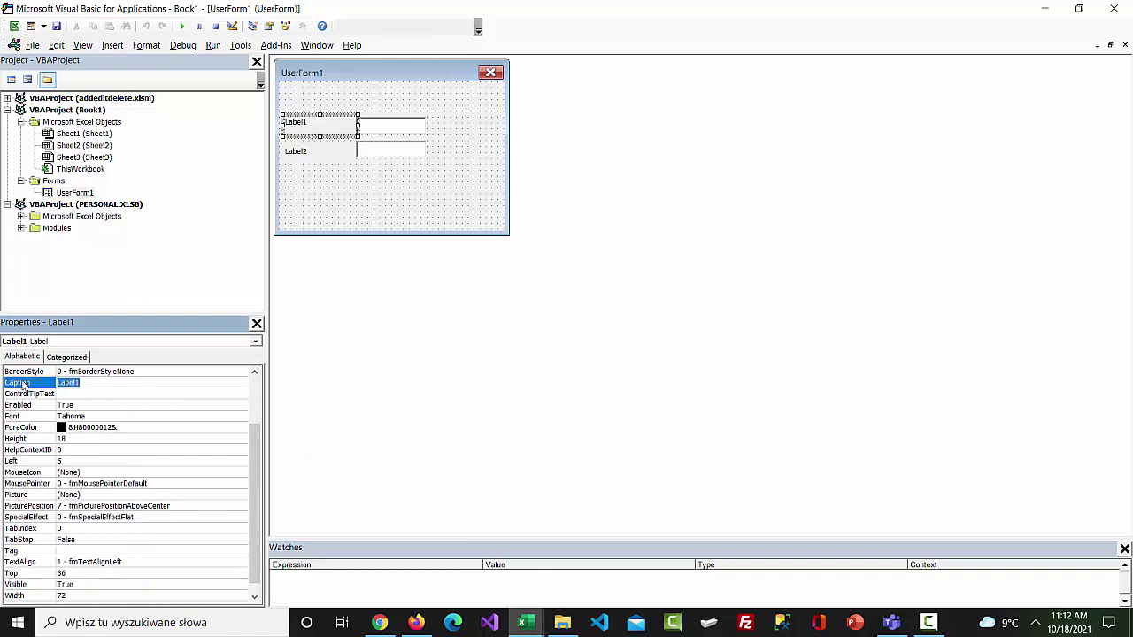
type("d")
key("BackSpace")
key("Return")
key("Delete")
type("Customer Id")
Caption the second label 'Customer Name'
left_click(323, 153)
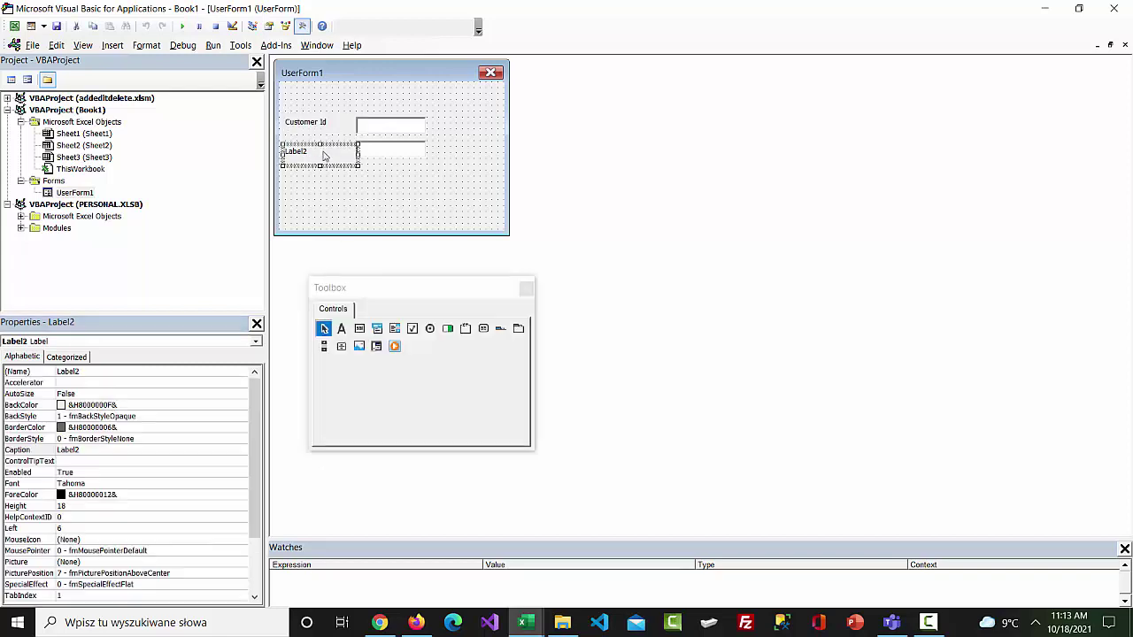
left_click(89, 449)
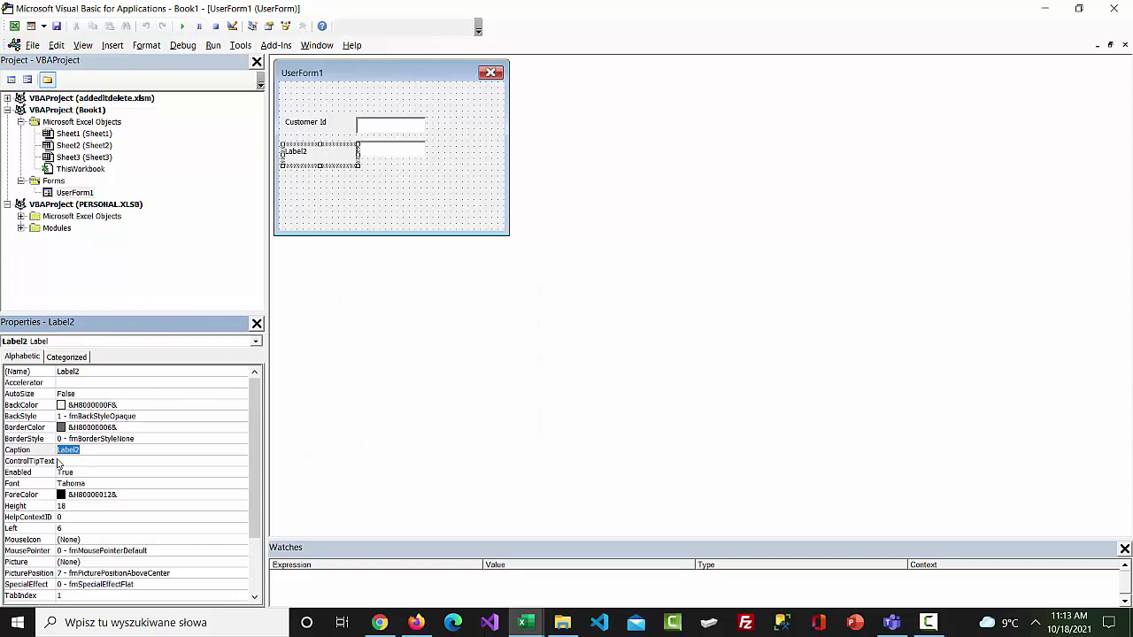
type("C")
type("ame")
key("Return")
left_click(354, 166)
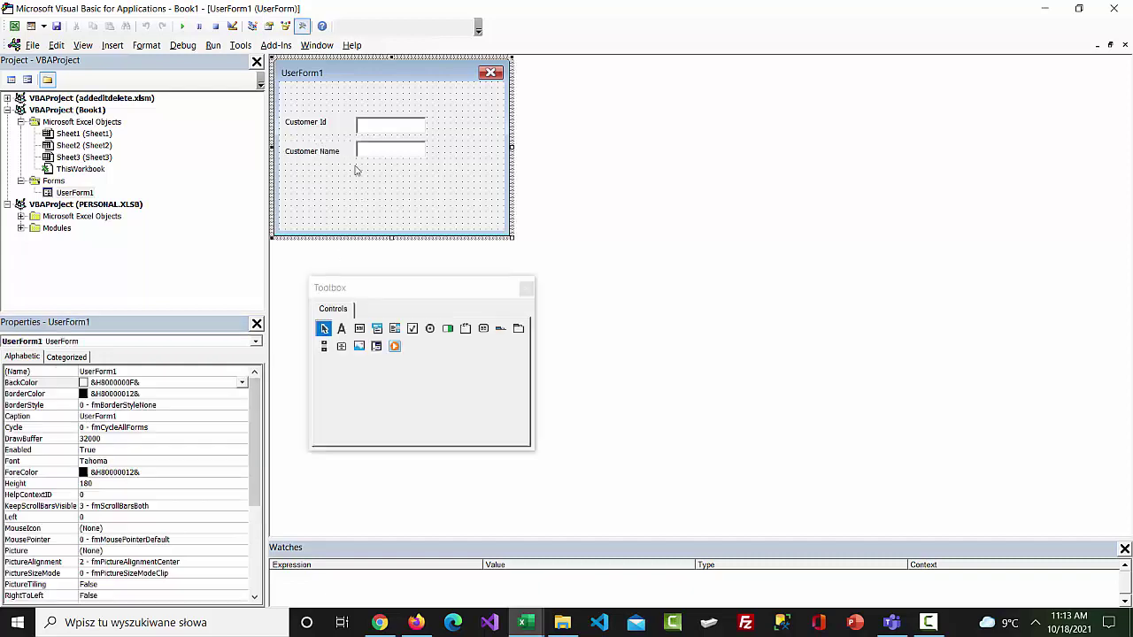
Select the Customer Name and Customer Id text boxes in turn to check them
left_click(377, 154)
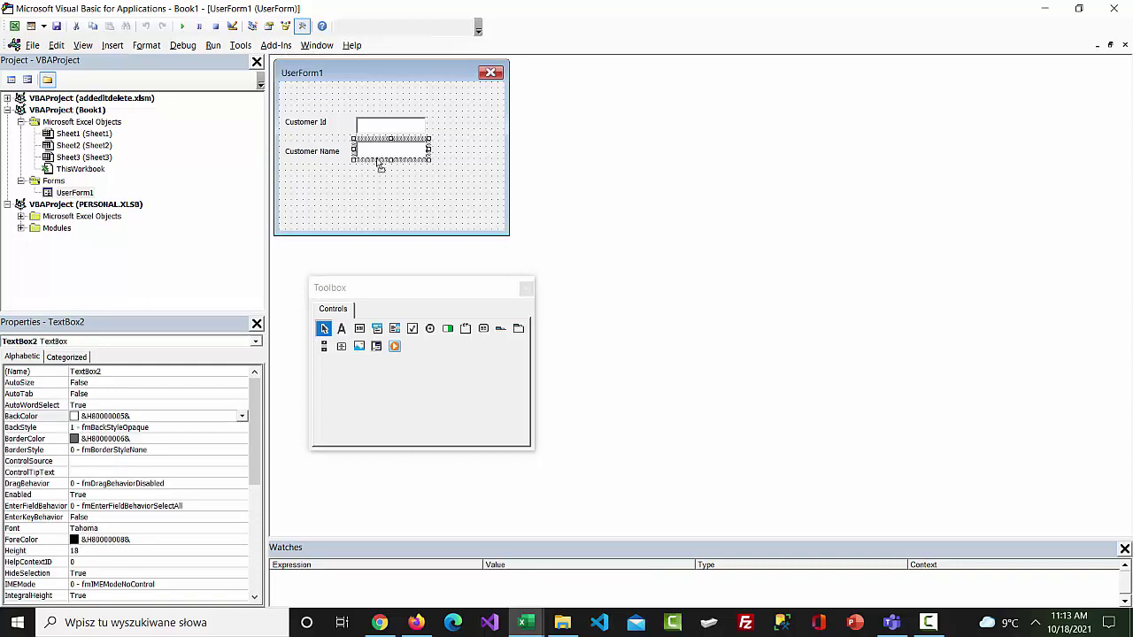
left_click(385, 179)
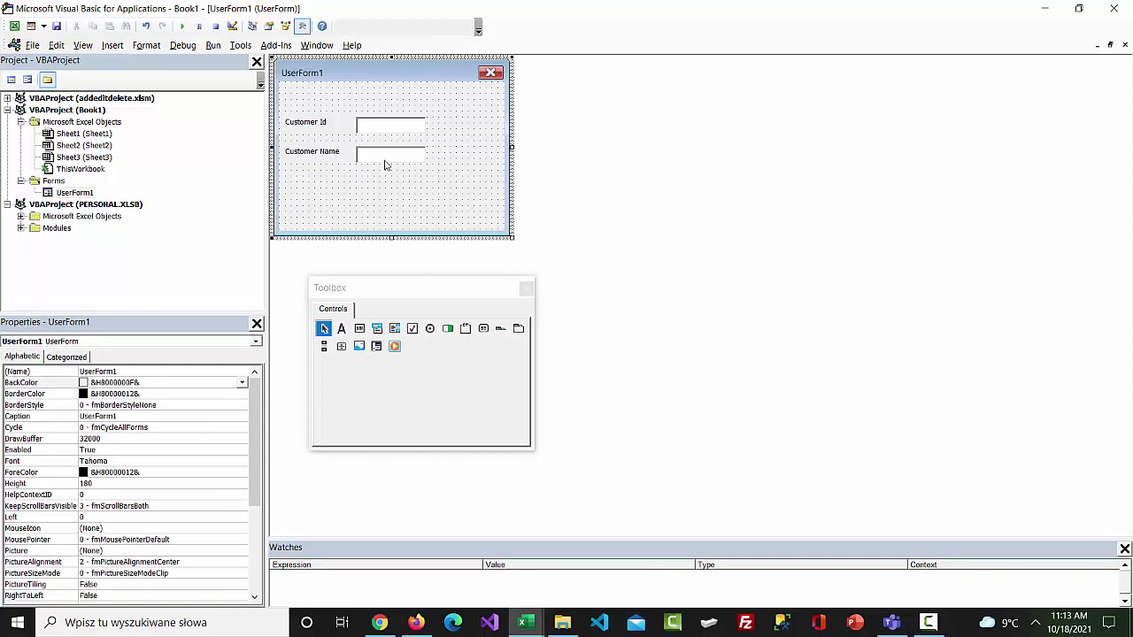
left_click(385, 157)
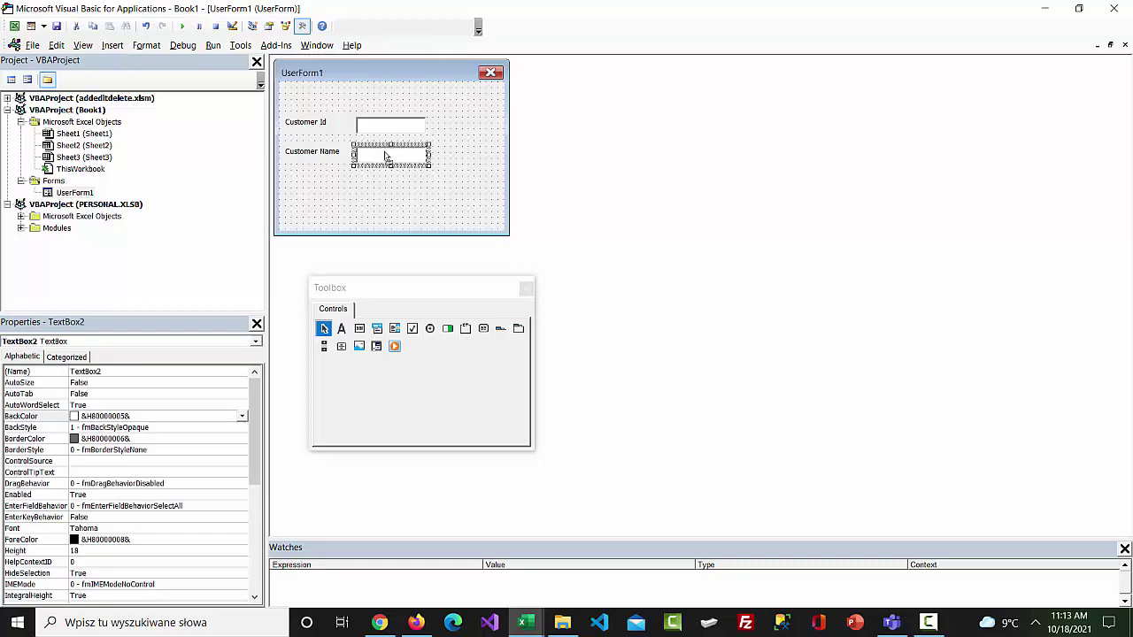
left_click(377, 178)
left_click(382, 124)
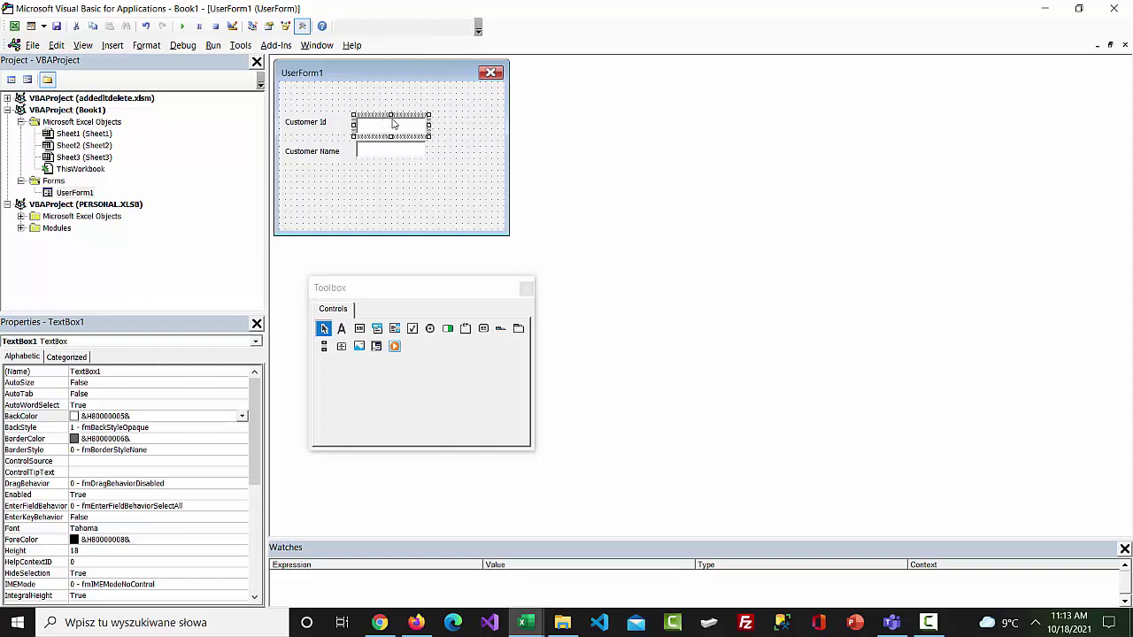
left_click(377, 205)
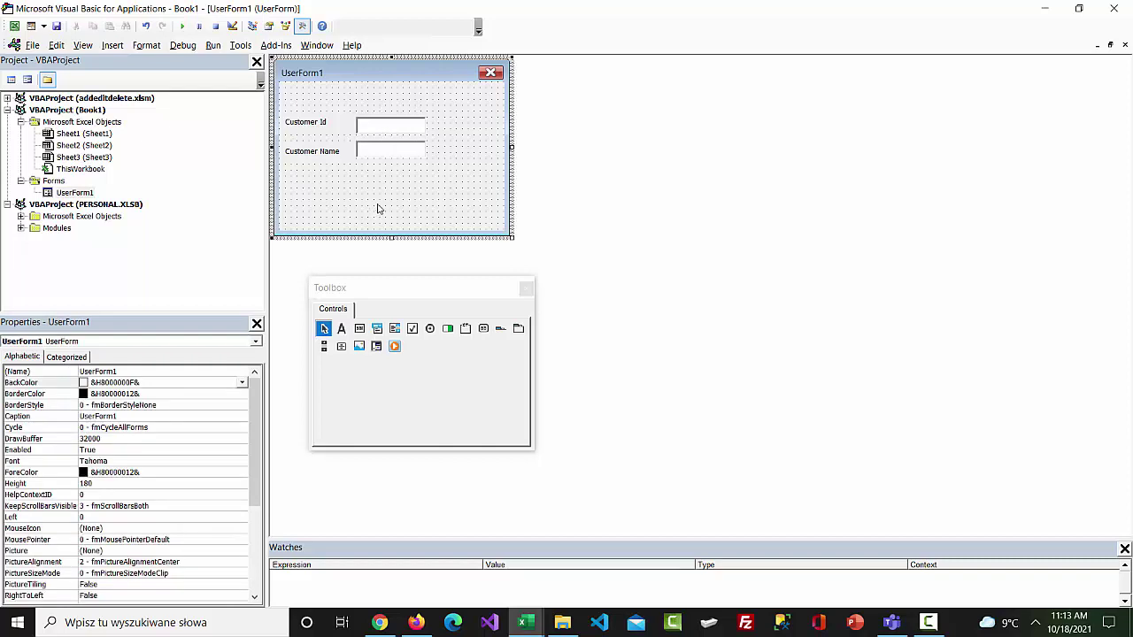
Rename the Customer Id text box to txtCustomerId
left_click(399, 132)
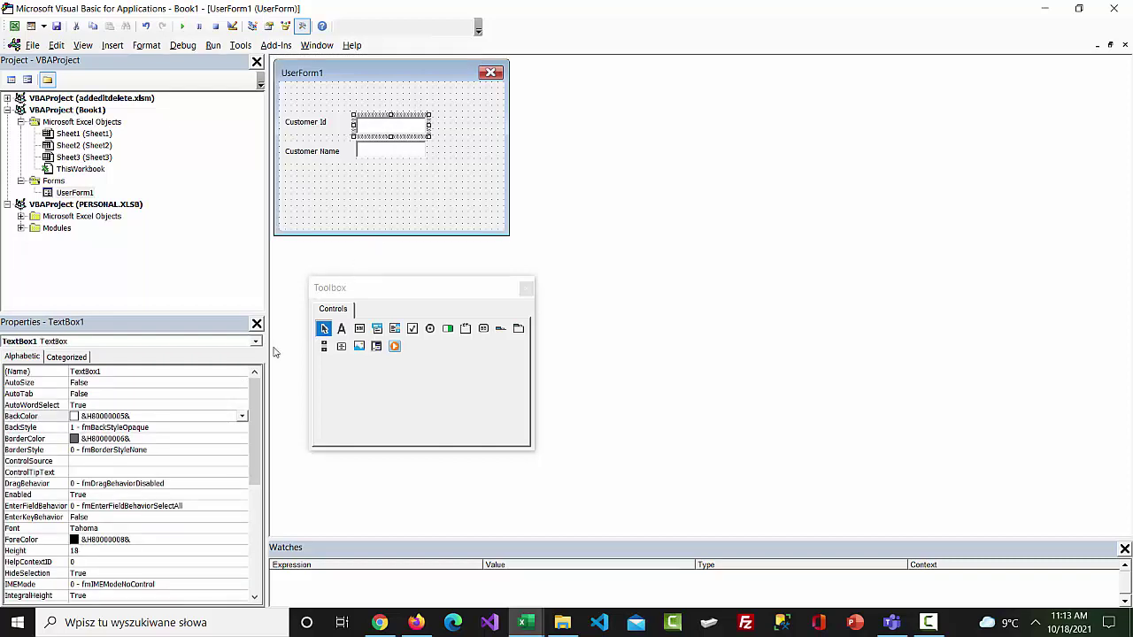
left_click(146, 372)
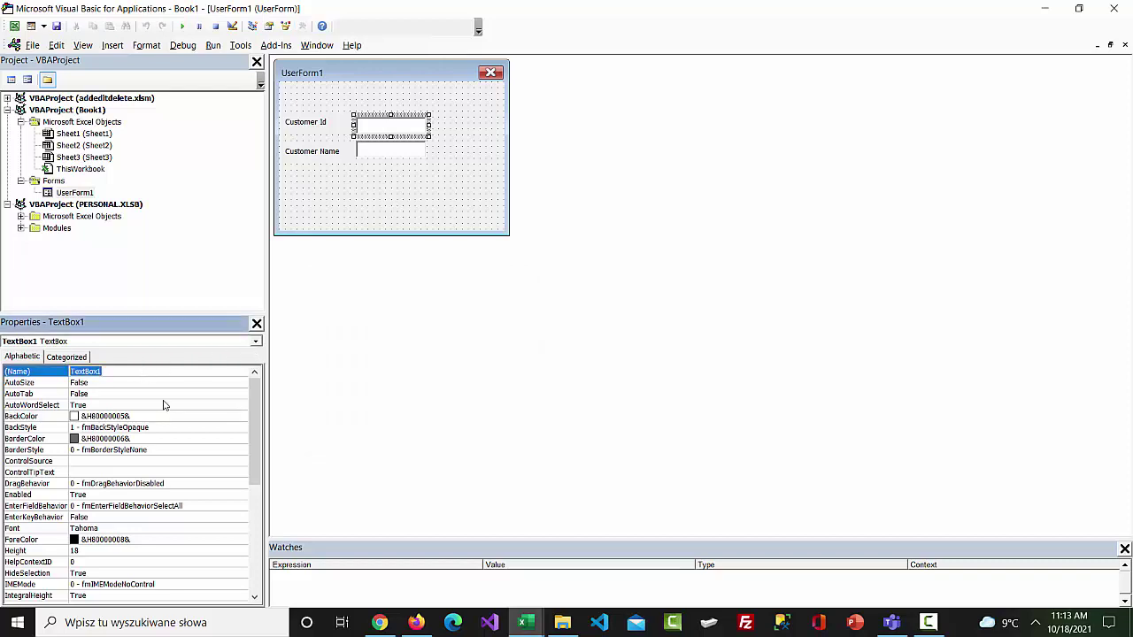
type("t")
type("erId")
Rename the Customer Name text box to txtCustomerName
left_click(413, 157)
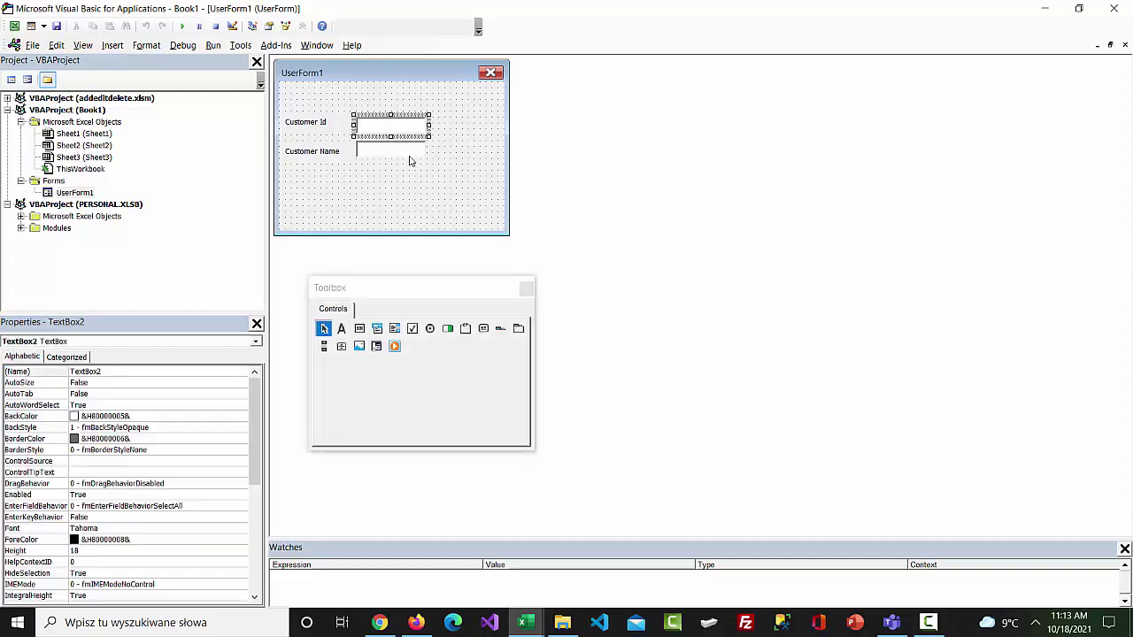
left_click(139, 372)
type("txtC")
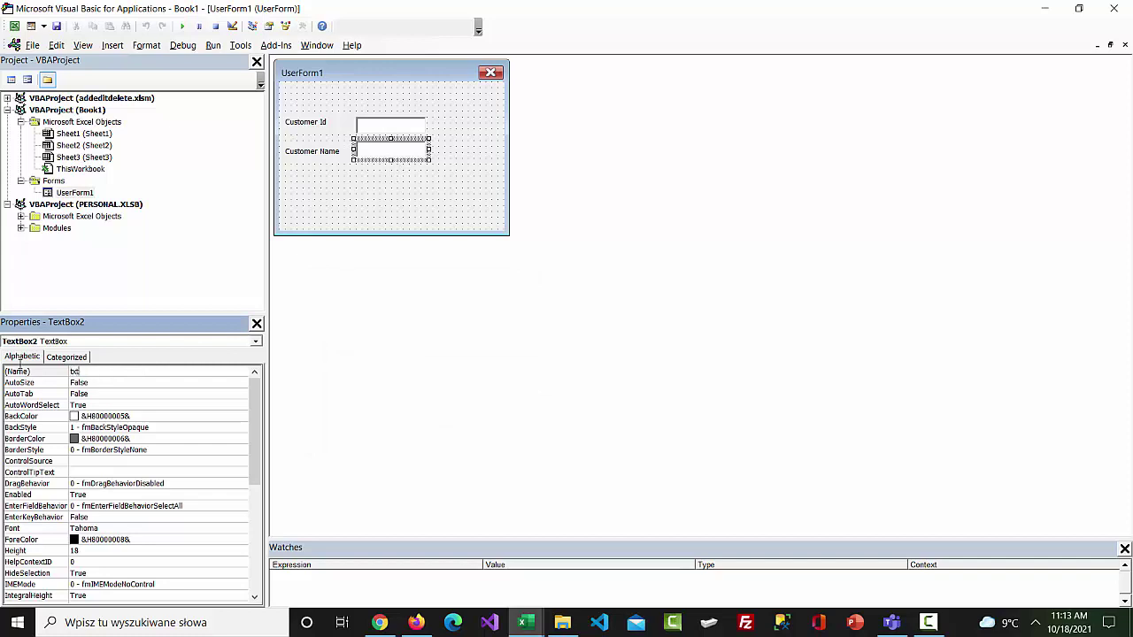
type("ustomer")
type("Name")
left_click(144, 398)
left_click(378, 349)
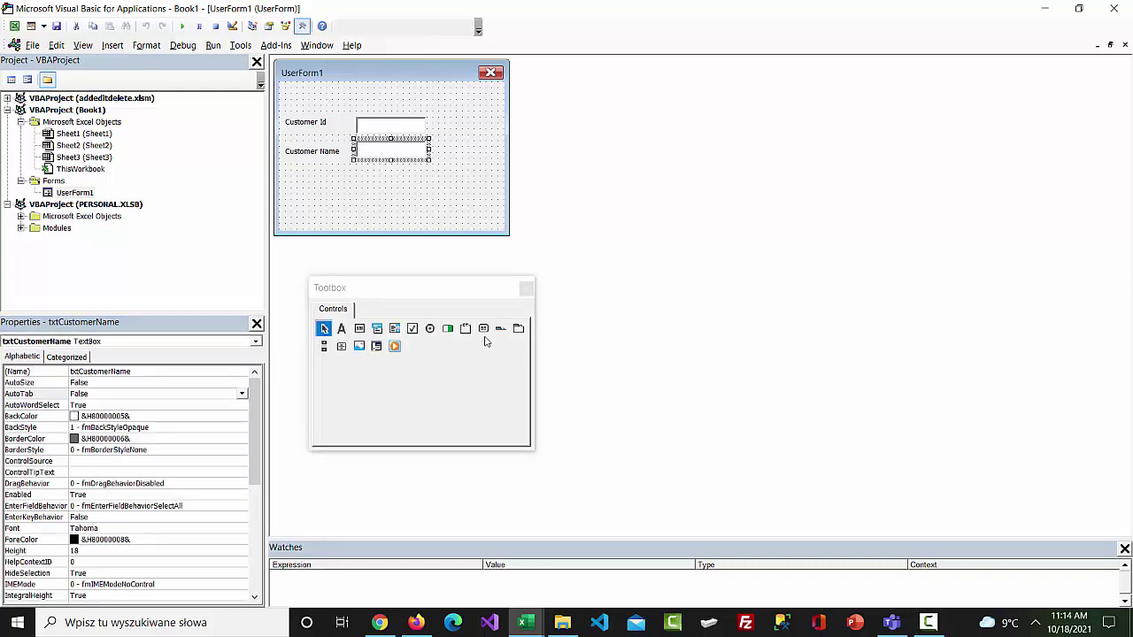
Draw CommandButton3 under CommandButton2, plus CommandButton4 and CommandButton5 along the form's bottom
left_click(484, 328)
left_click_drag(467, 150, 430, 103)
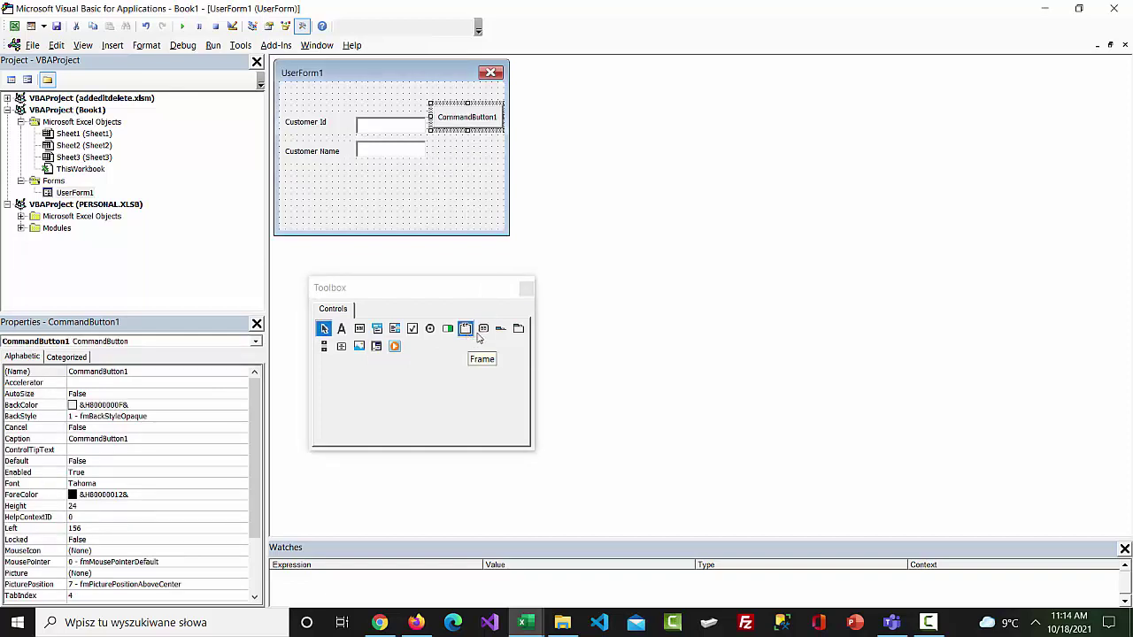
left_click(483, 328)
left_click_drag(478, 184, 430, 135)
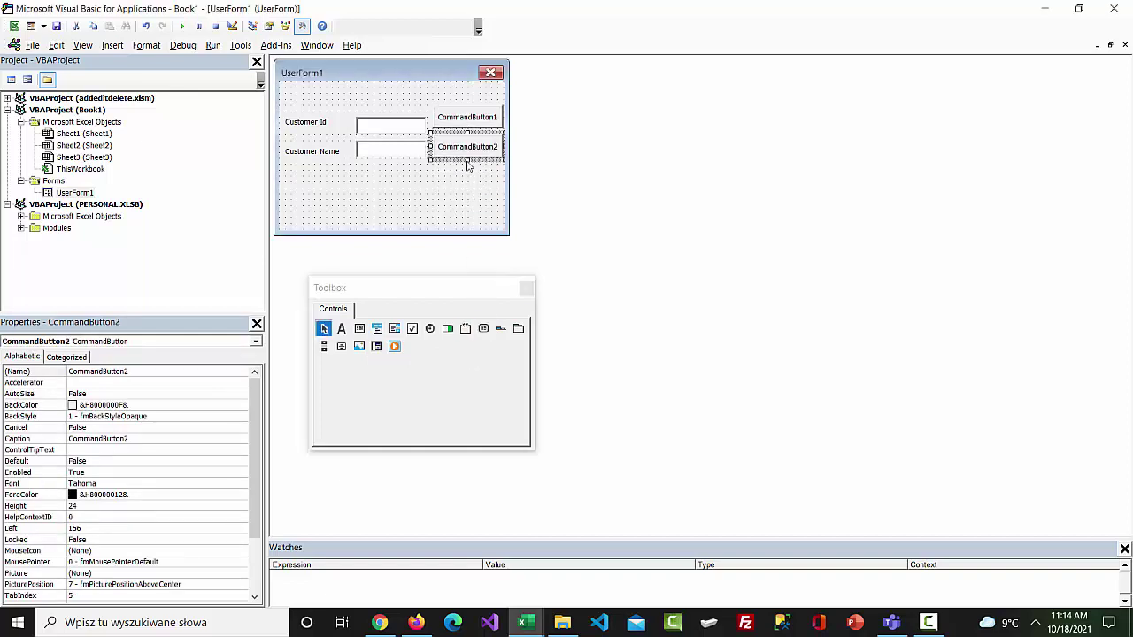
left_click_drag(483, 329, 472, 189)
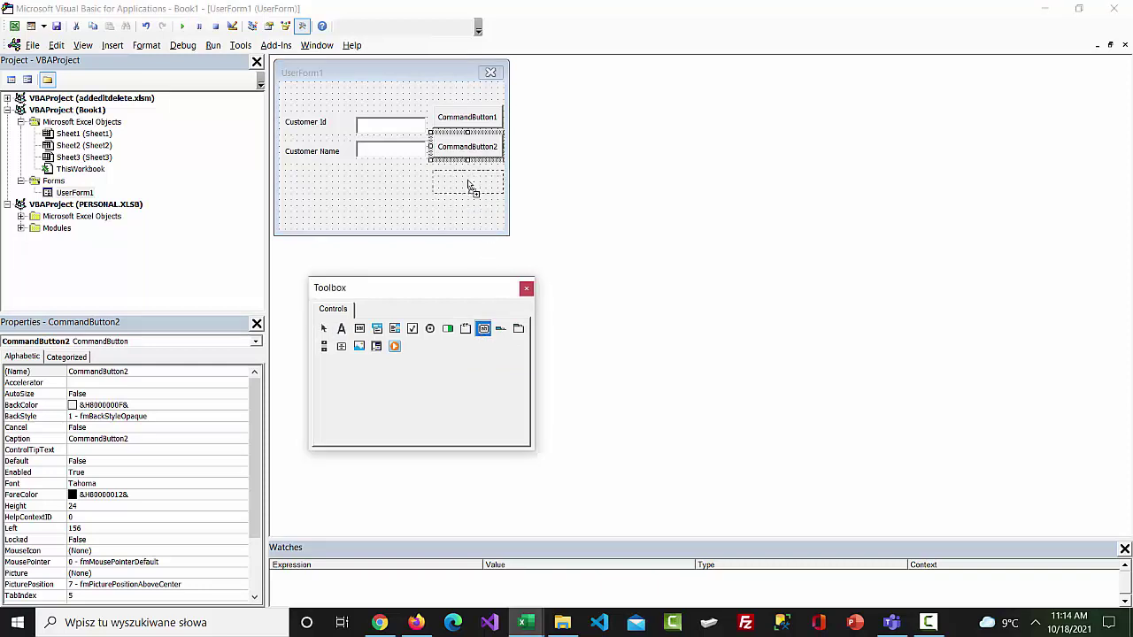
left_click_drag(469, 186, 468, 187)
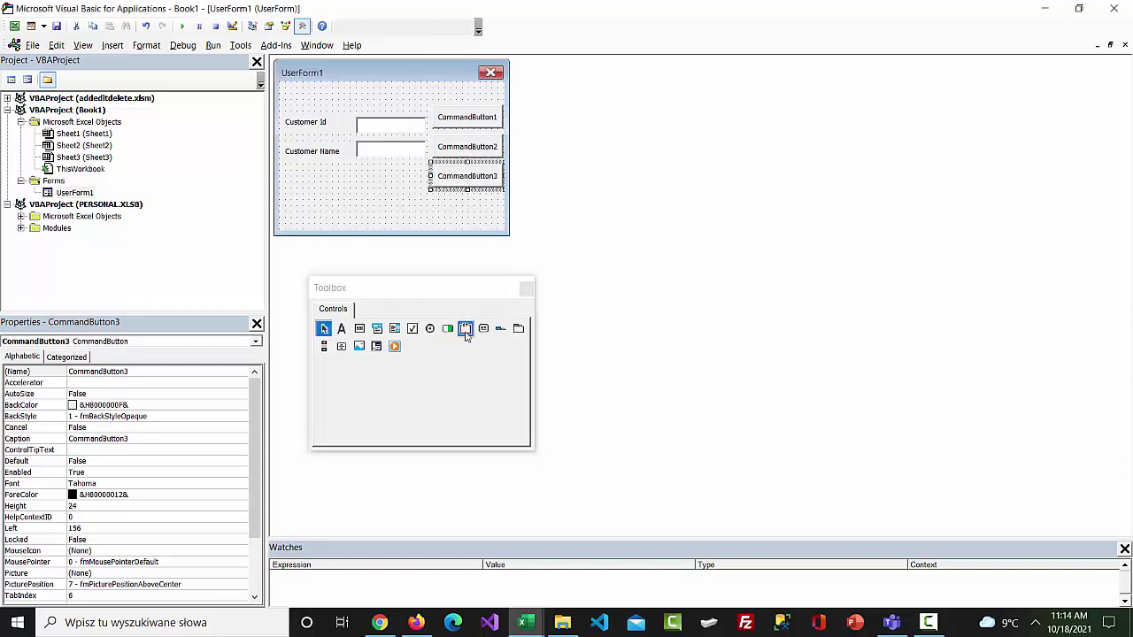
left_click_drag(483, 328, 323, 205)
mouse_move(483, 328)
left_mouse_down()
mouse_move(405, 205)
mouse_move(462, 109)
left_mouse_up()
left_click(478, 226)
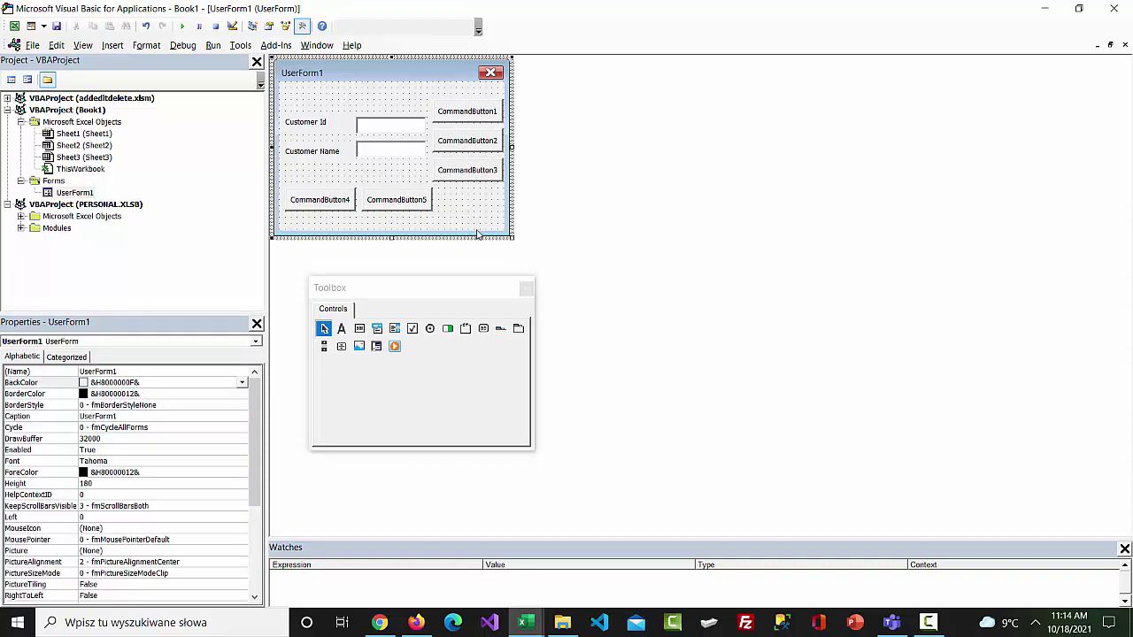
Name CommandButton1 btnAdd with caption 'Add'
left_click(458, 115)
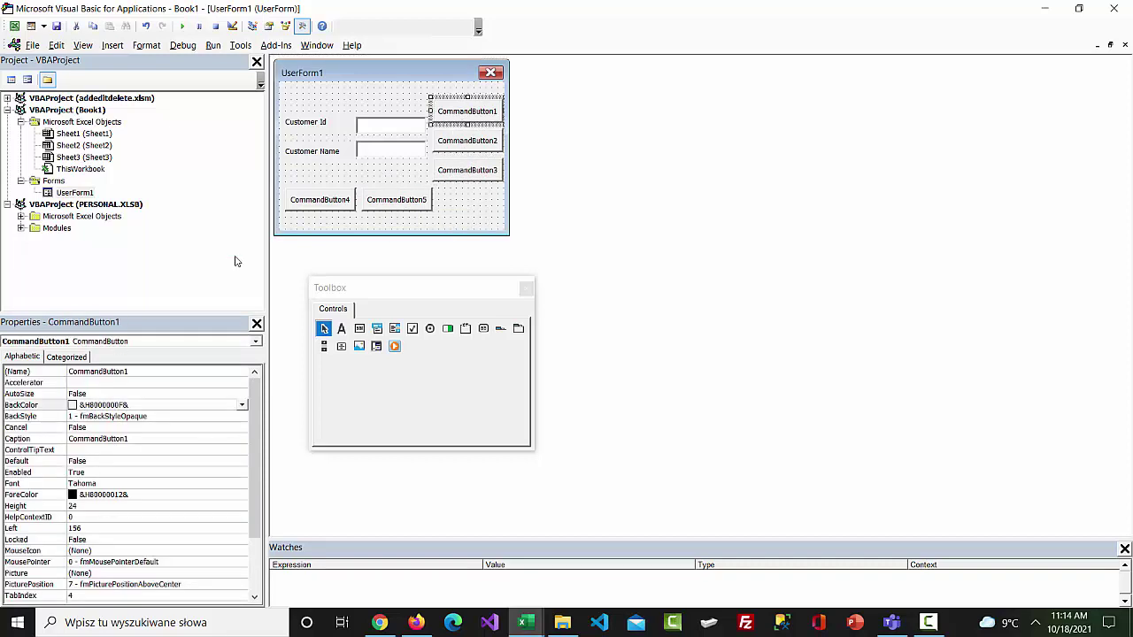
left_click(145, 375)
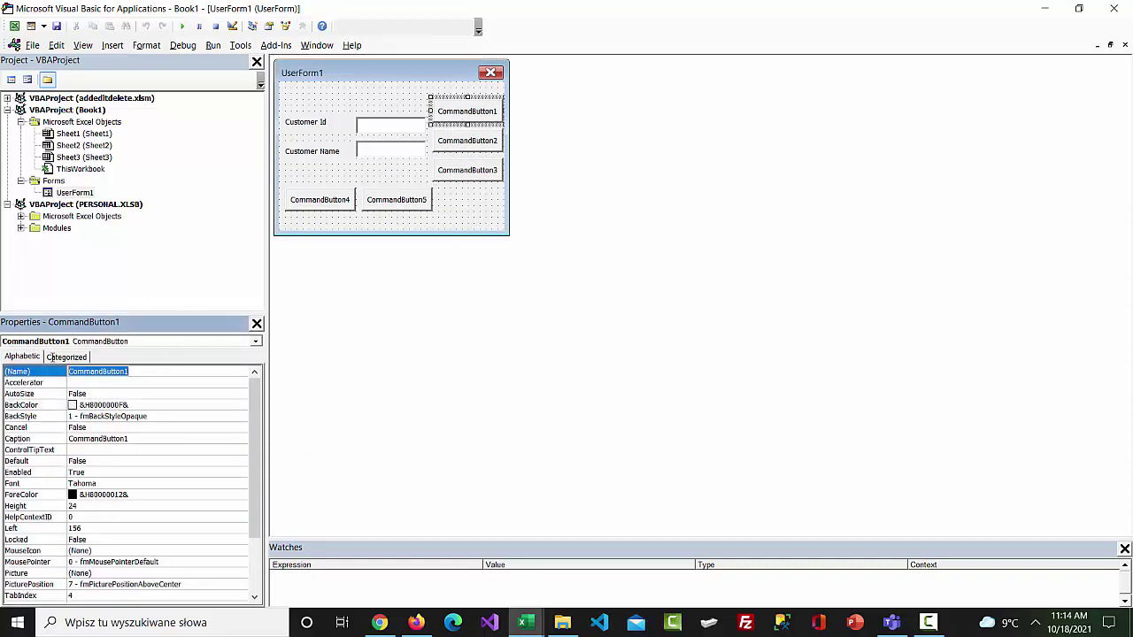
type("Add")
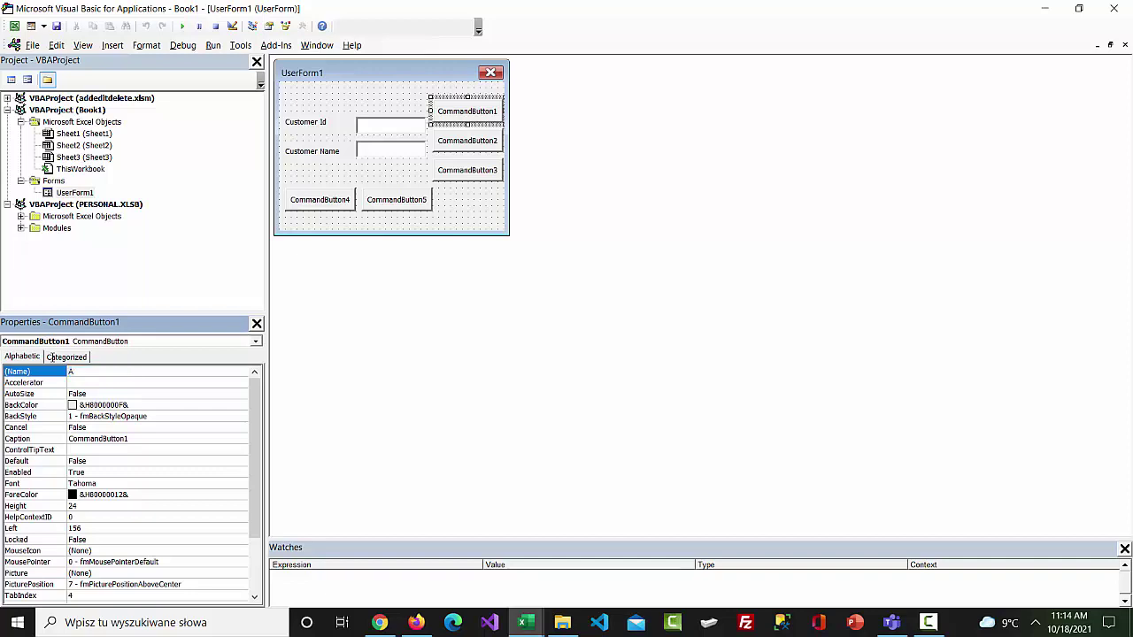
left_click(81, 450)
left_click(120, 438)
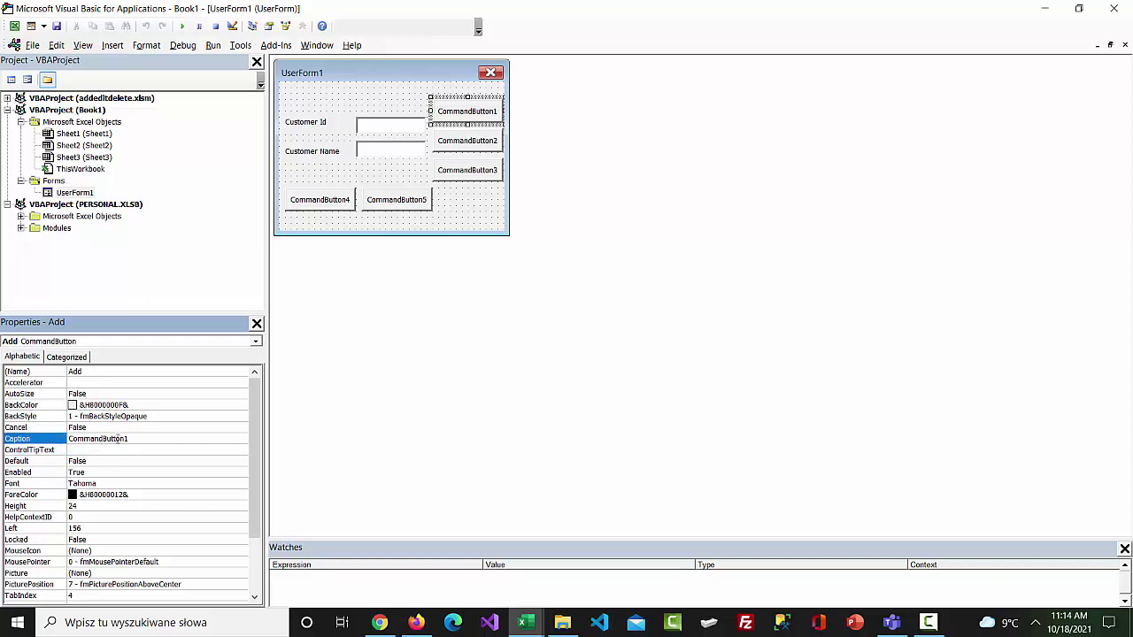
left_click_drag(134, 438, 64, 432)
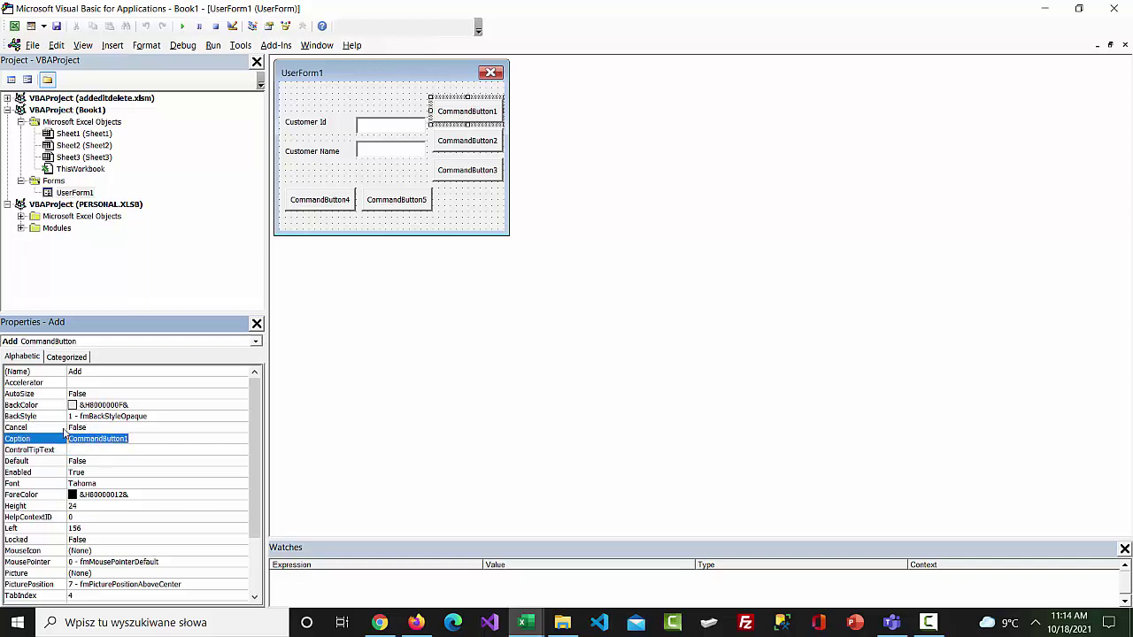
type("Addd")
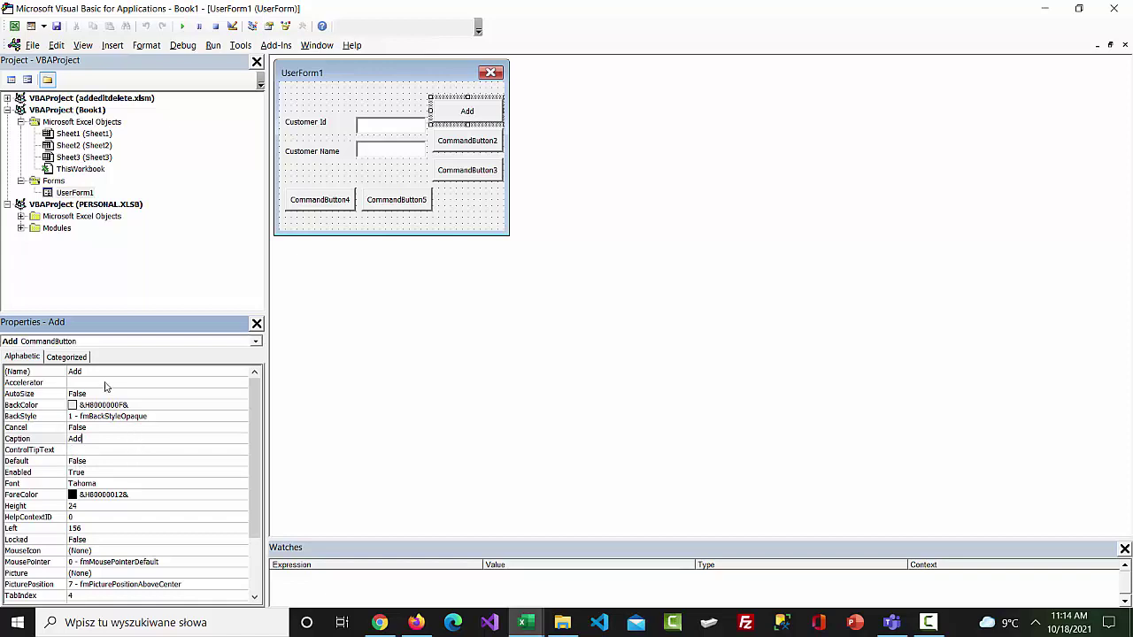
left_click(90, 371)
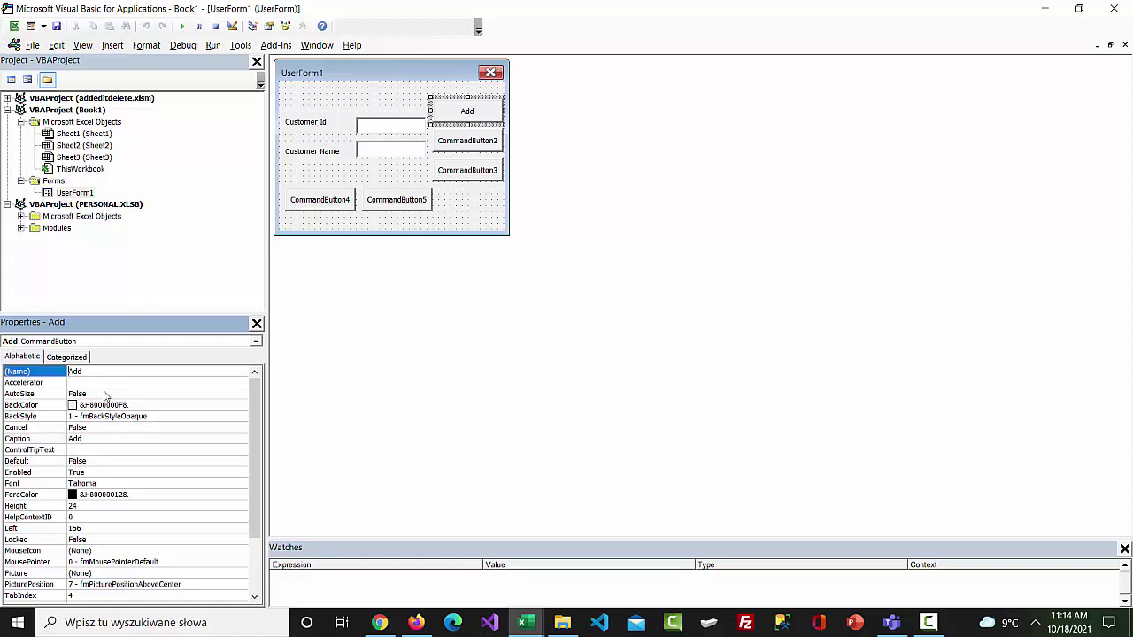
type("btn")
left_click(127, 398)
Name CommandButton2 btnUpdate with caption 'Update'
left_click(470, 147)
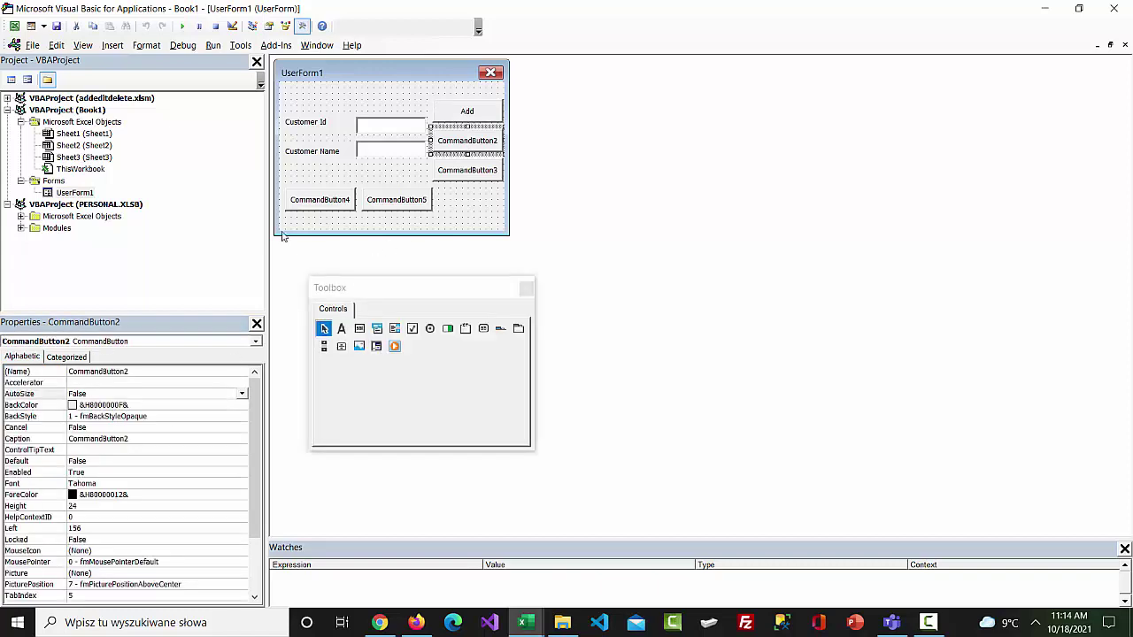
left_click(137, 371)
double_click(137, 372)
type("btn")
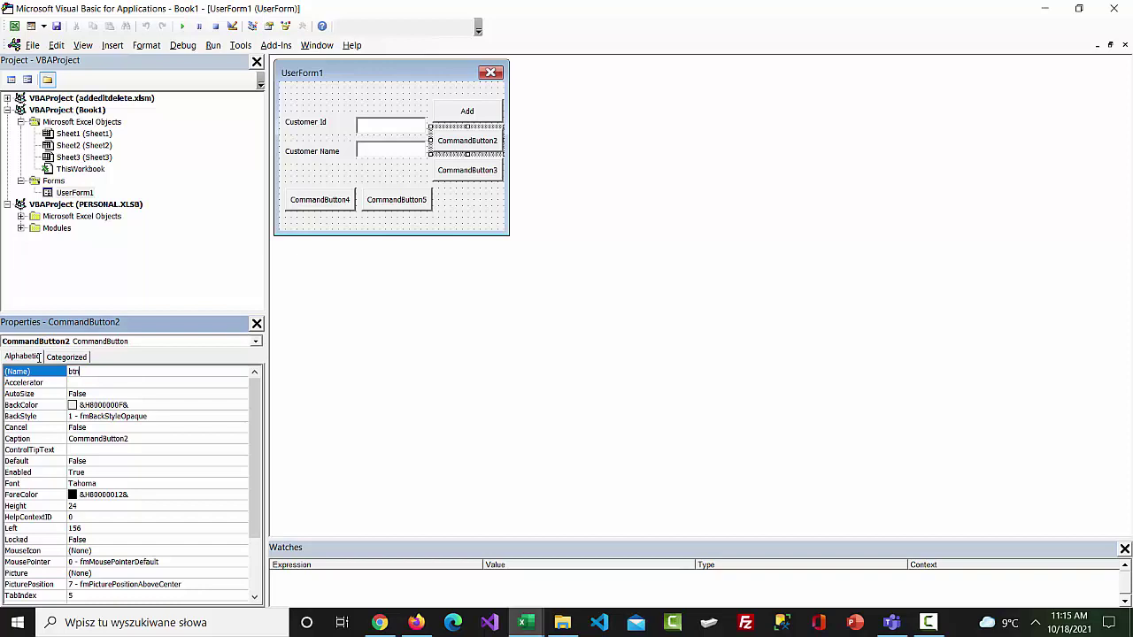
type("Update")
key("Return")
left_click(18, 437)
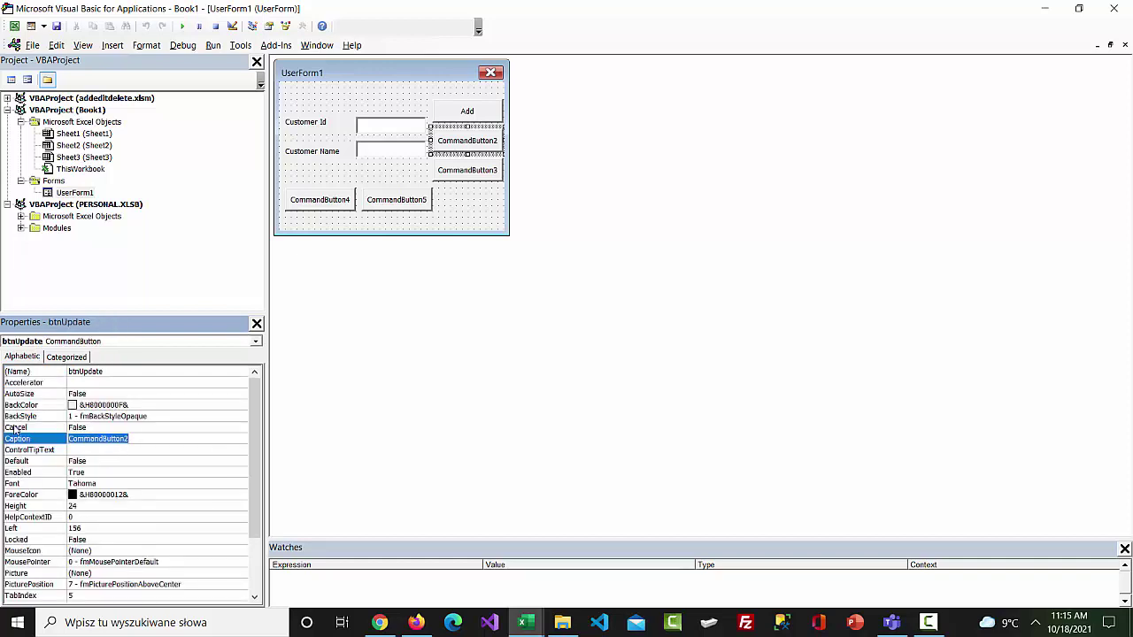
type("U")
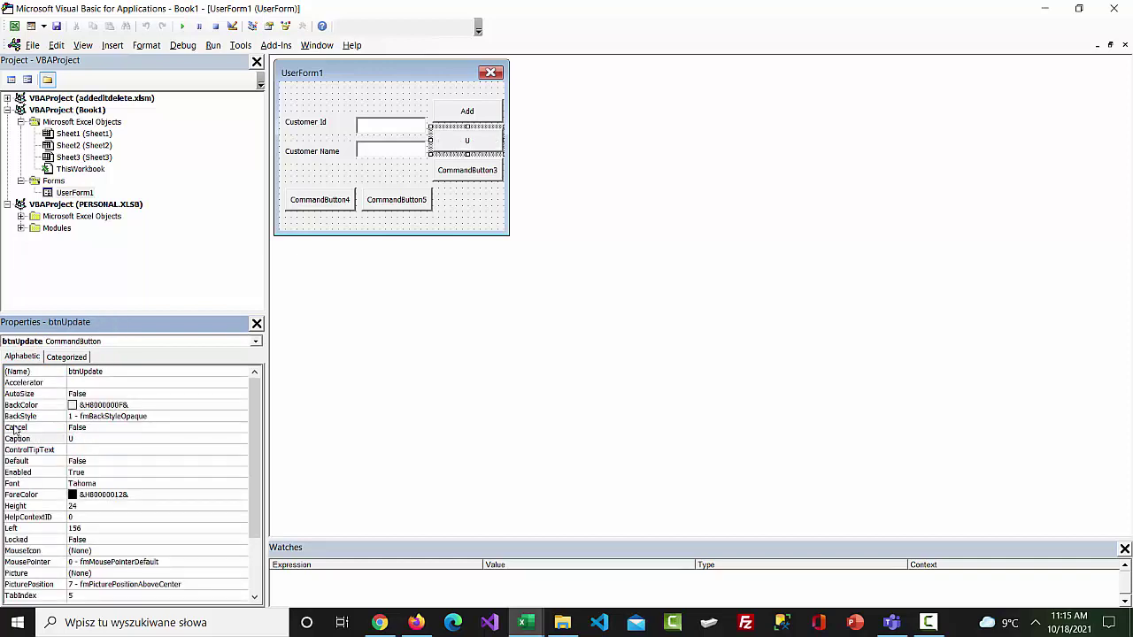
type("pdate")
Name CommandButton3 btnDelete with caption 'Delete'
left_click(445, 173)
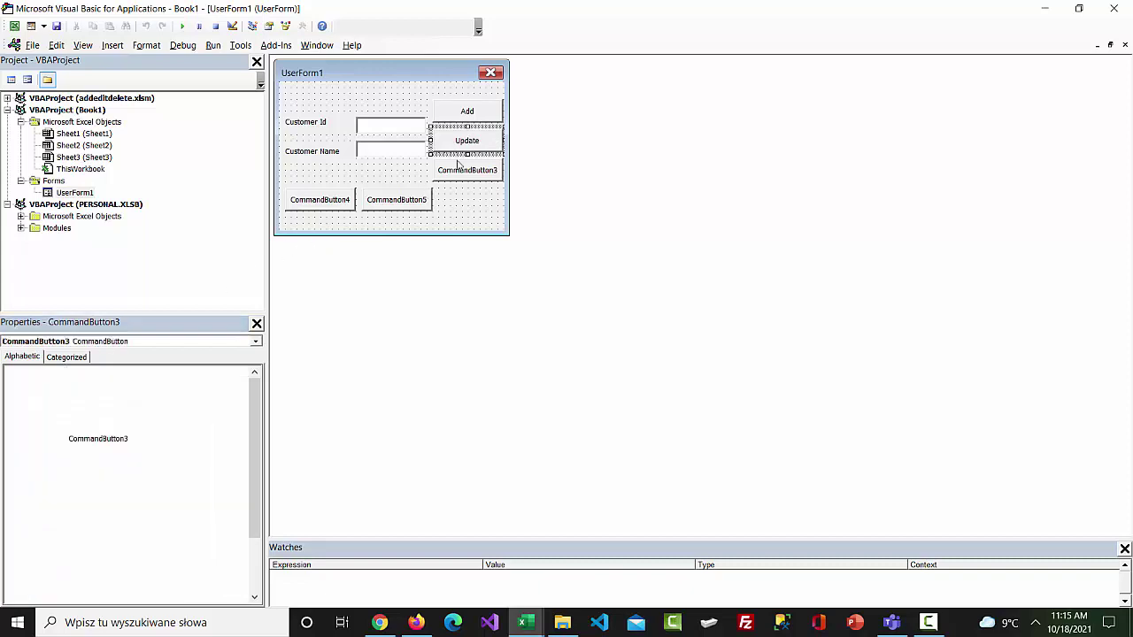
left_click(155, 370)
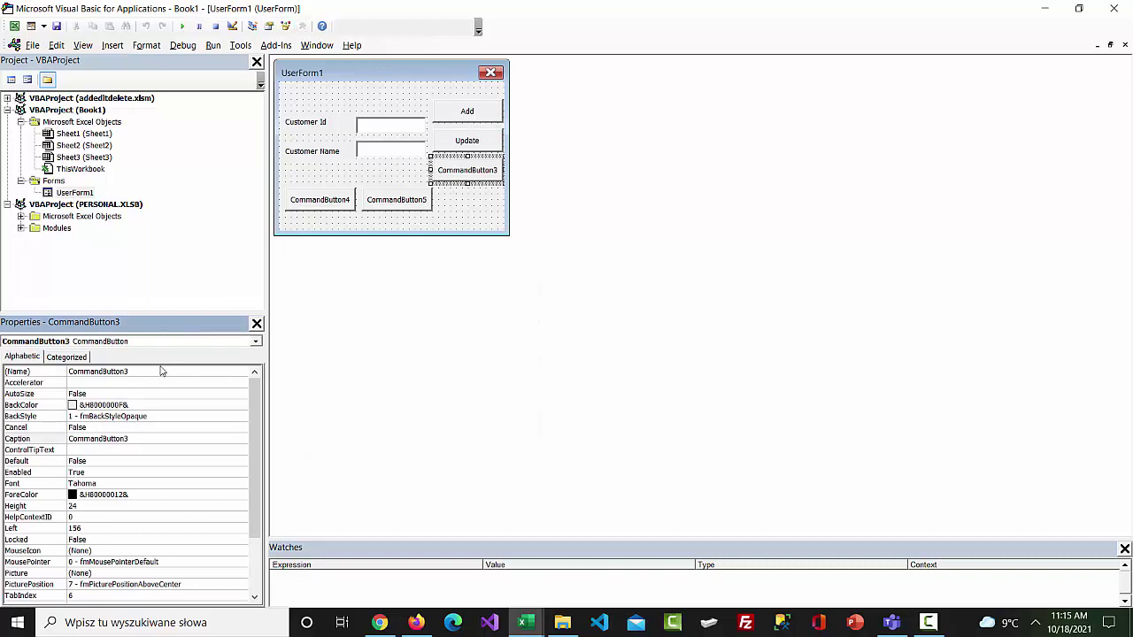
left_click(163, 370)
left_click_drag(160, 370, 5, 370)
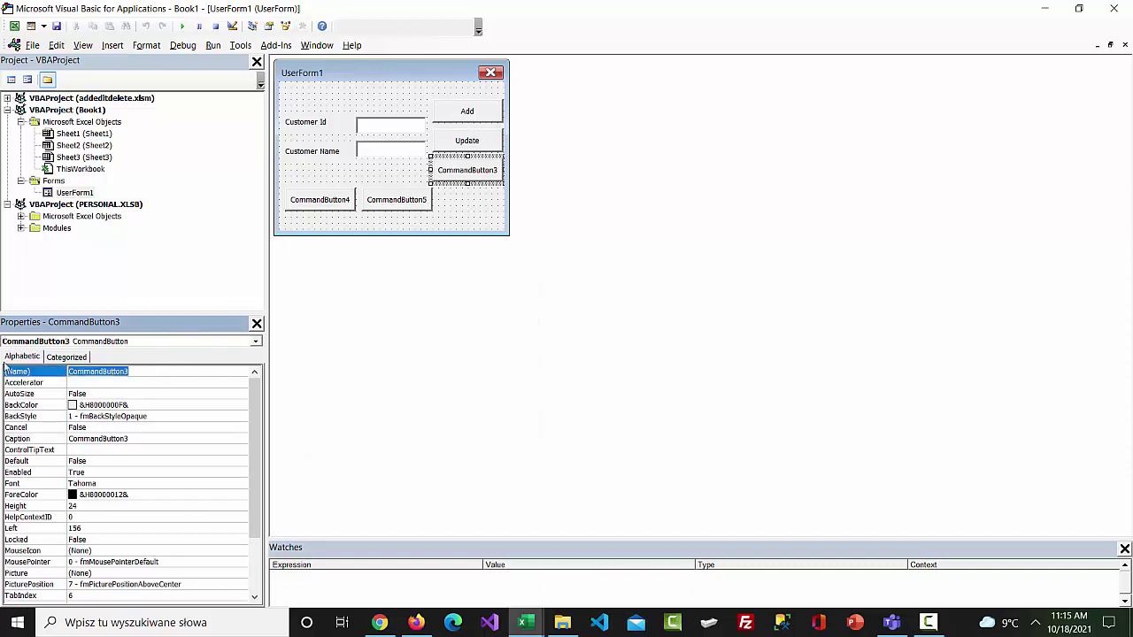
type("btnDelete")
left_click(84, 438)
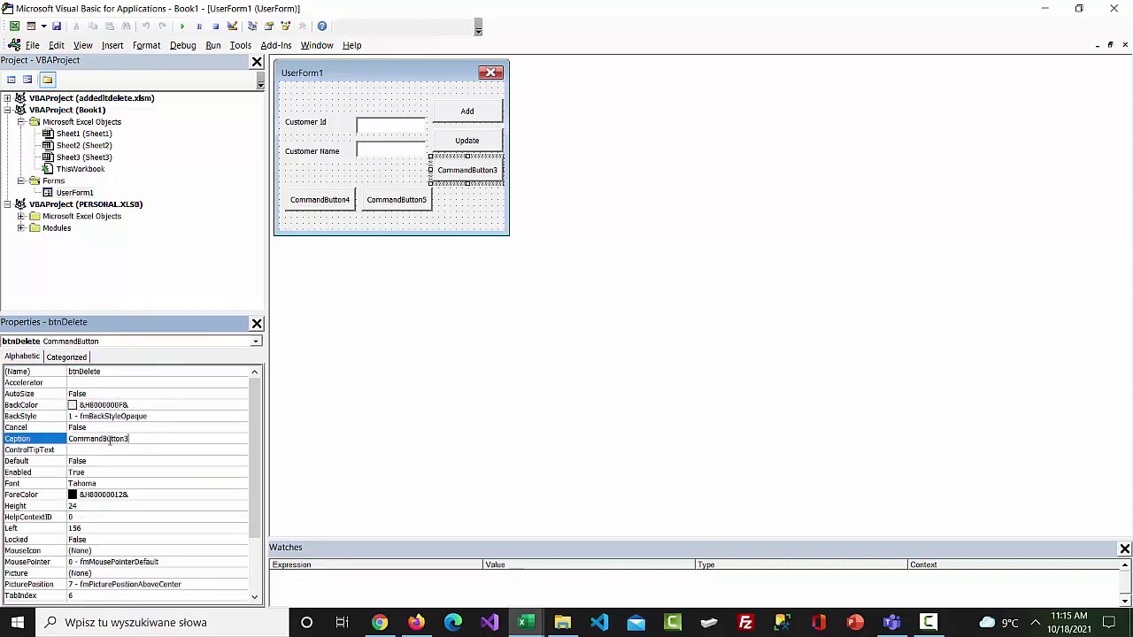
double_click(84, 438)
type("De")
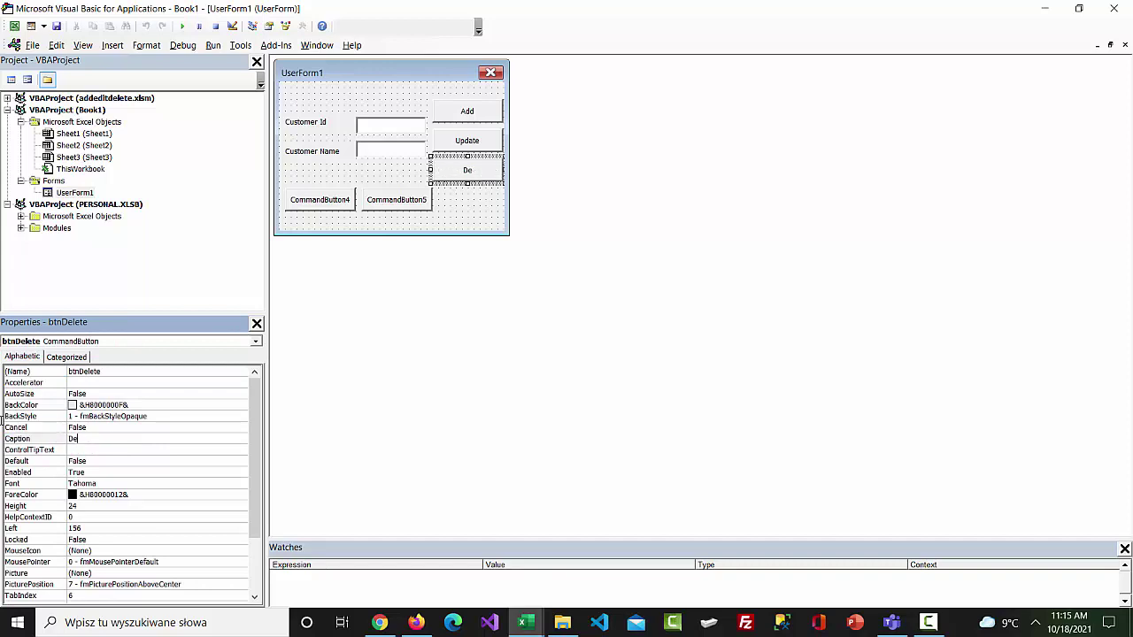
type("lete")
Name CommandButton4 btnPrevious with caption 'Previous'
left_click(329, 204)
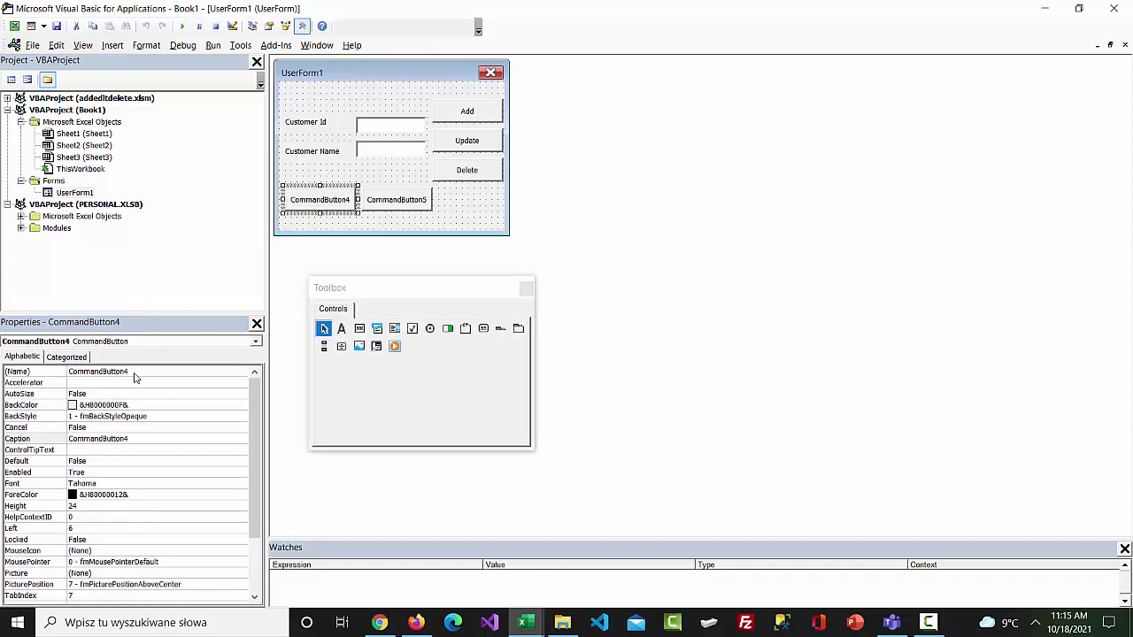
left_click(135, 376)
double_click(139, 372)
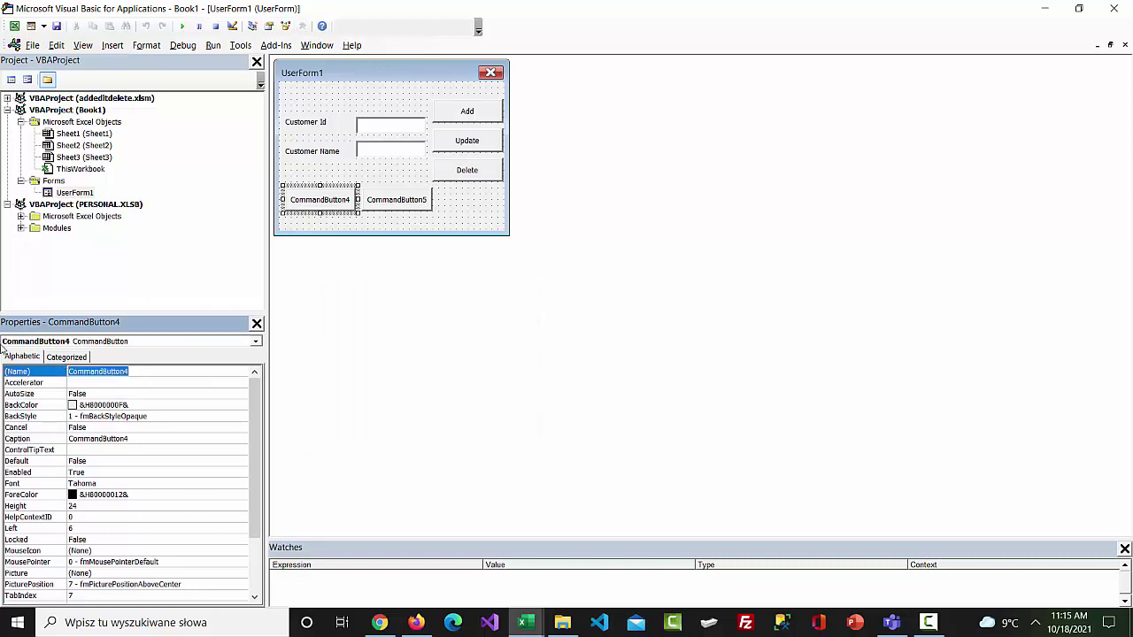
type("Previou")
type("u")
left_click(382, 204)
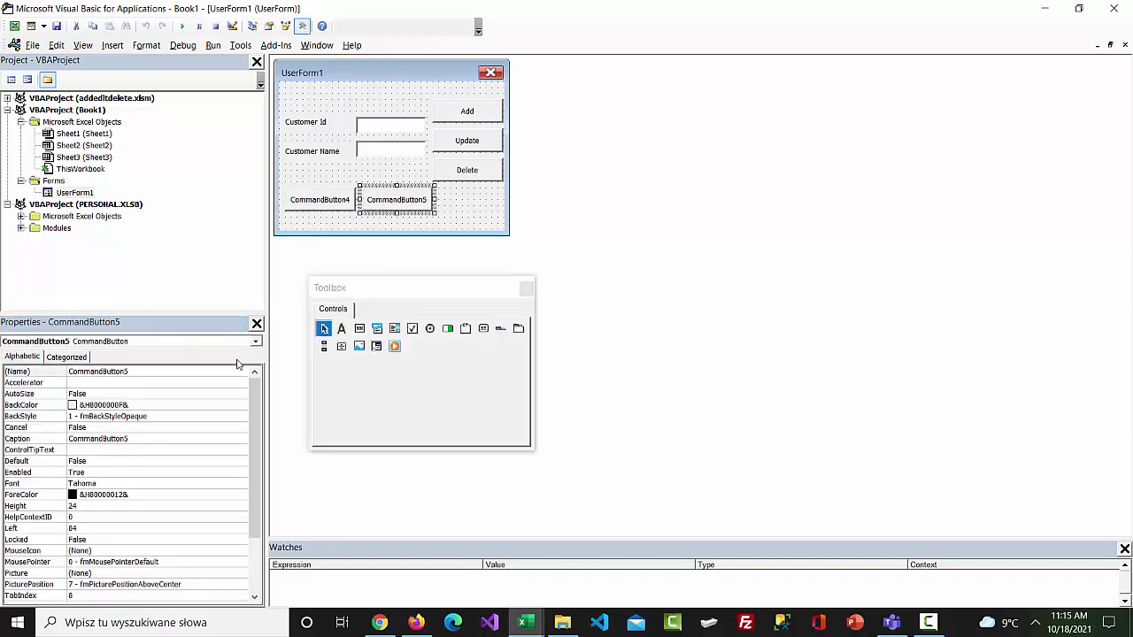
left_click(308, 211)
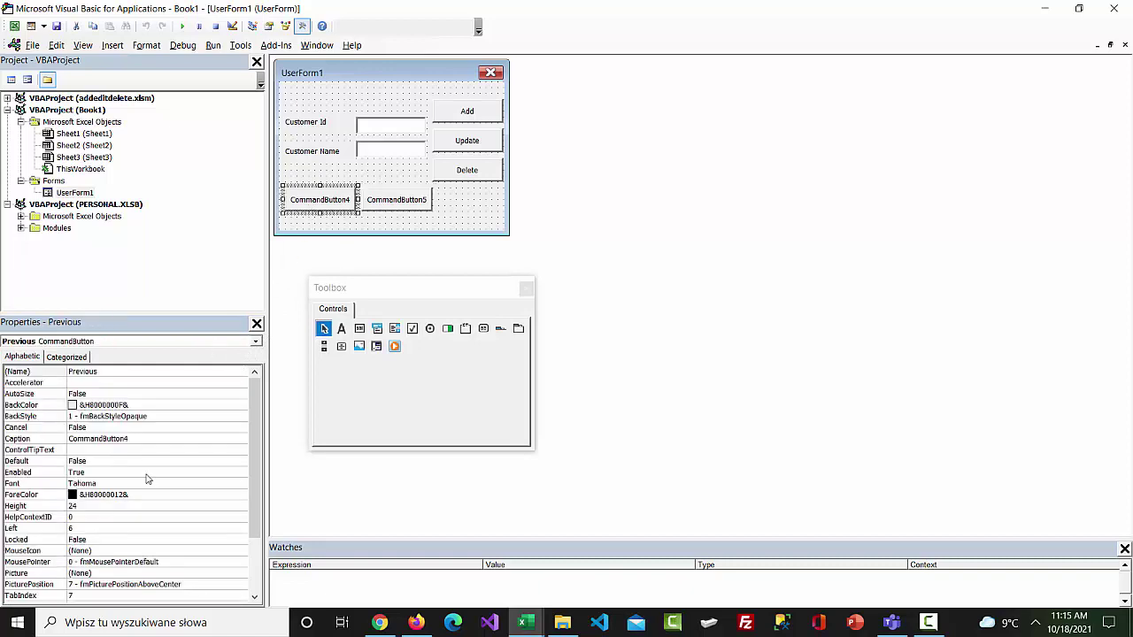
left_click(119, 440)
left_click(48, 438)
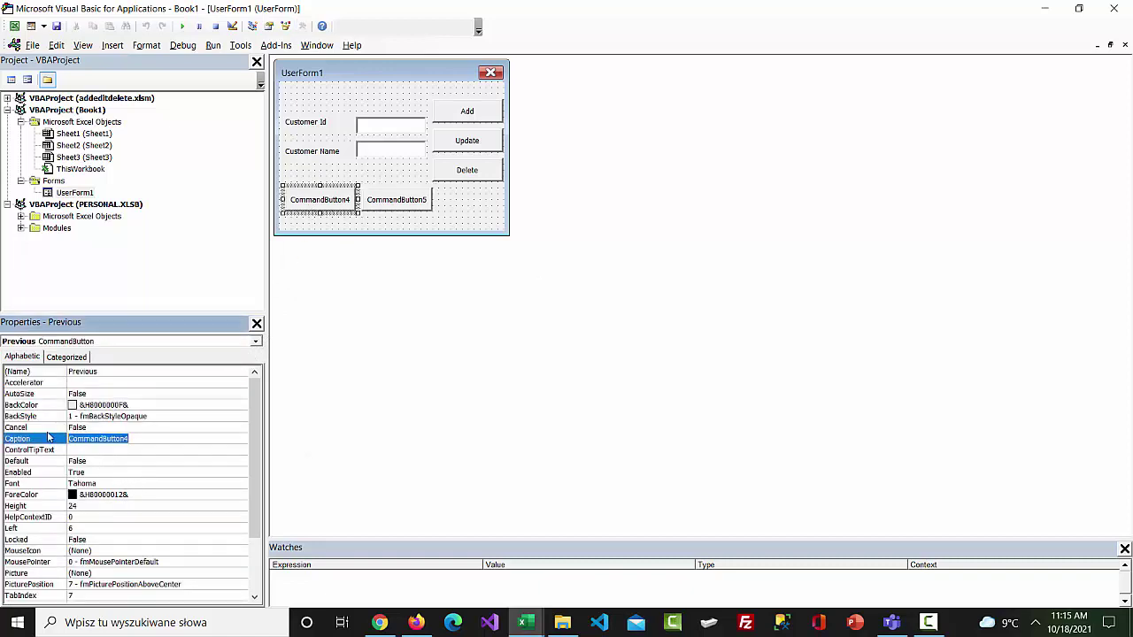
type("Previous")
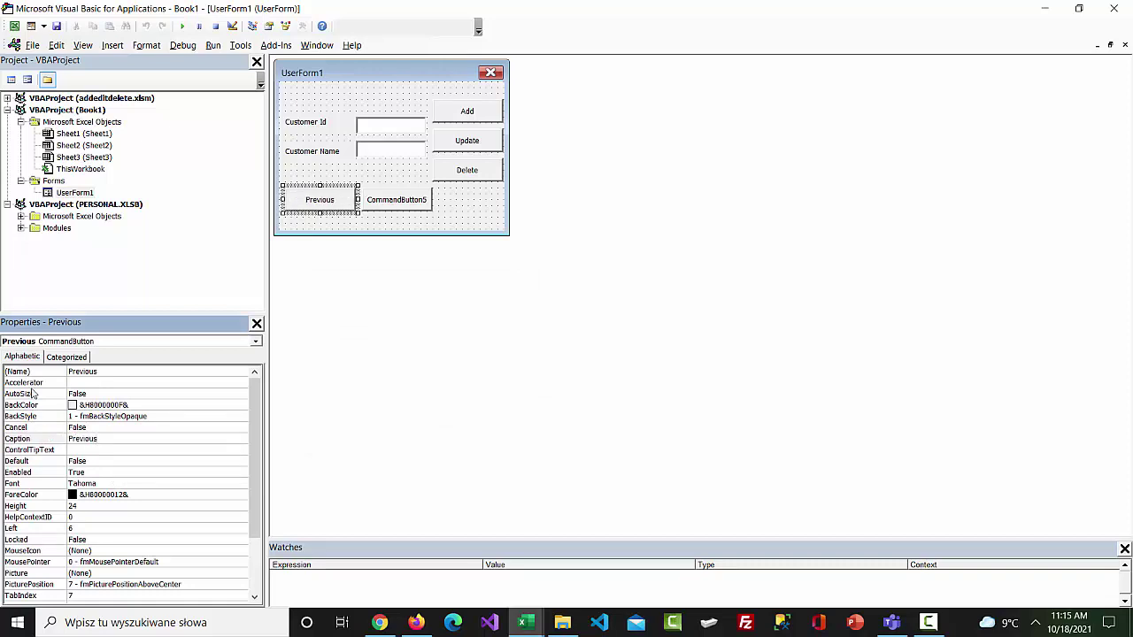
left_click(31, 372)
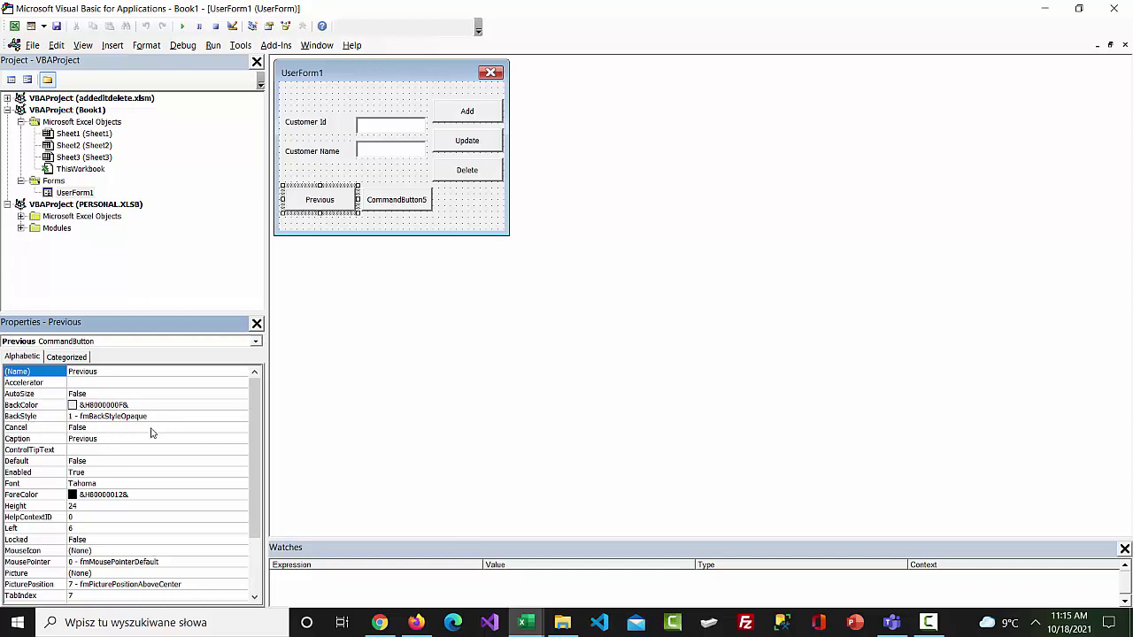
left_click(68, 372)
type("btn")
left_click(157, 393)
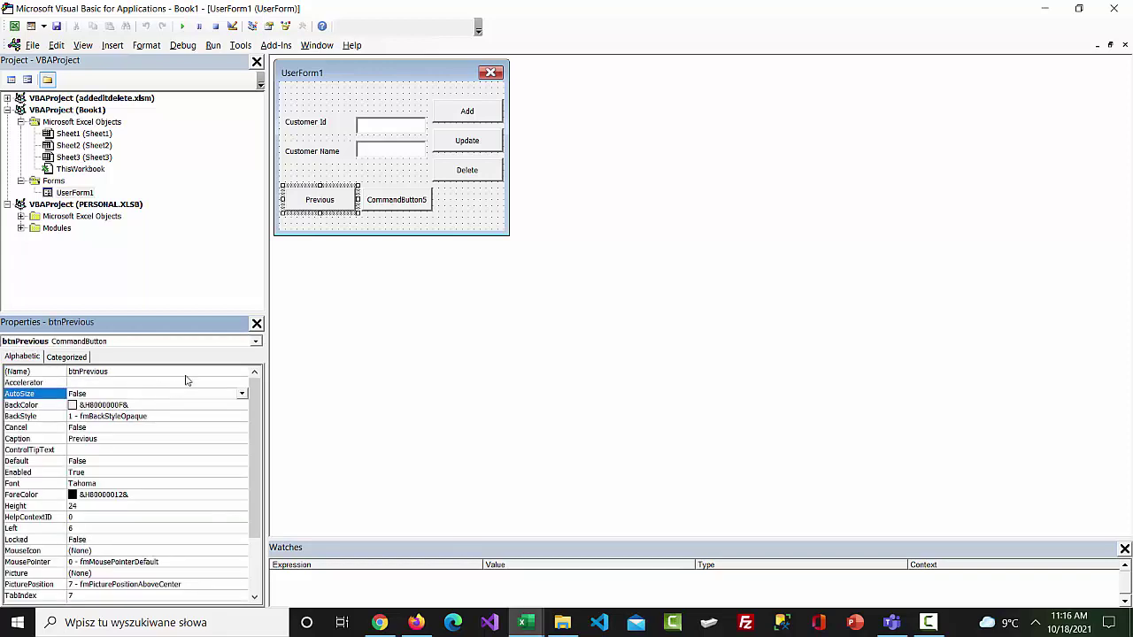
Rename CommandButton5 to btnNext
left_click(395, 199)
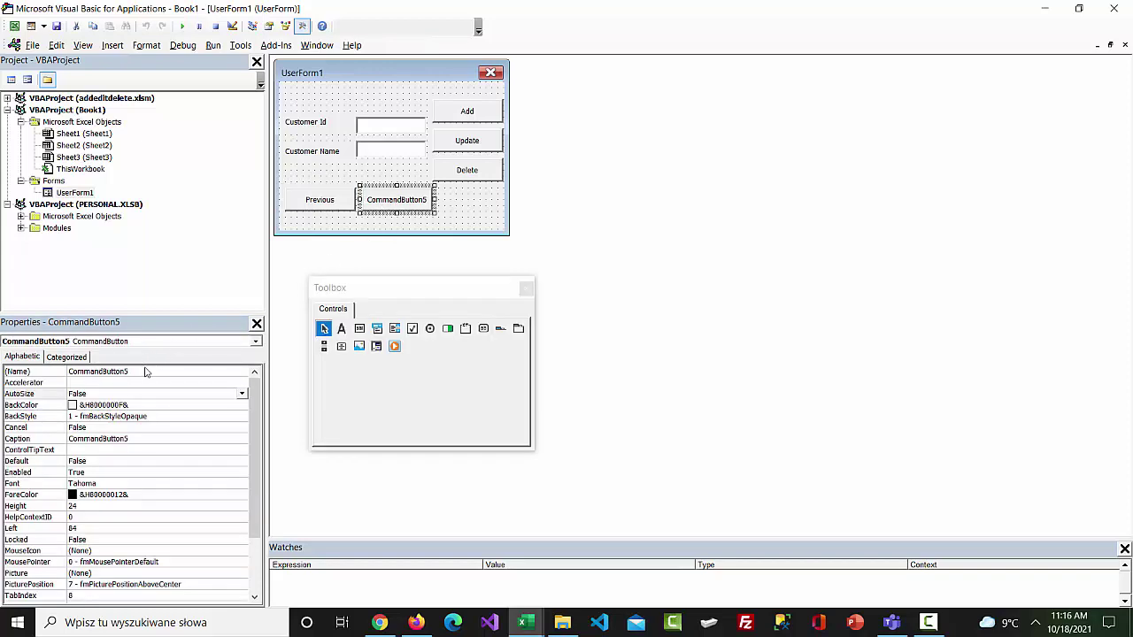
left_click_drag(150, 371, 32, 350)
type("bt")
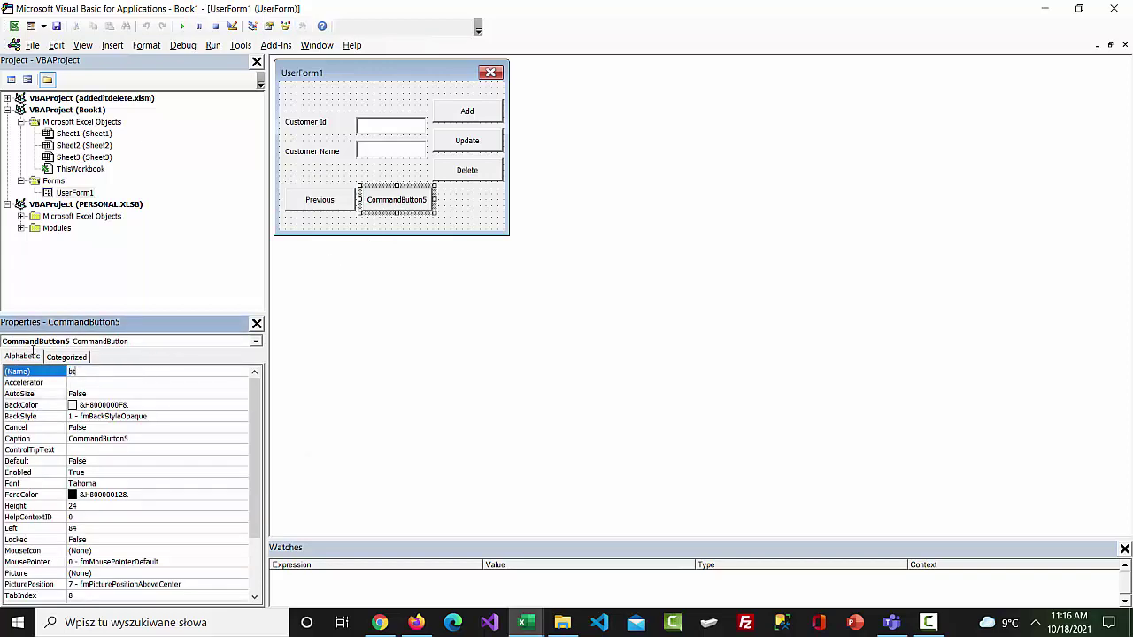
type("nNext")
Paste btnPrevious_Click code that moves up one row and loads the customer id and name
left_click(125, 438)
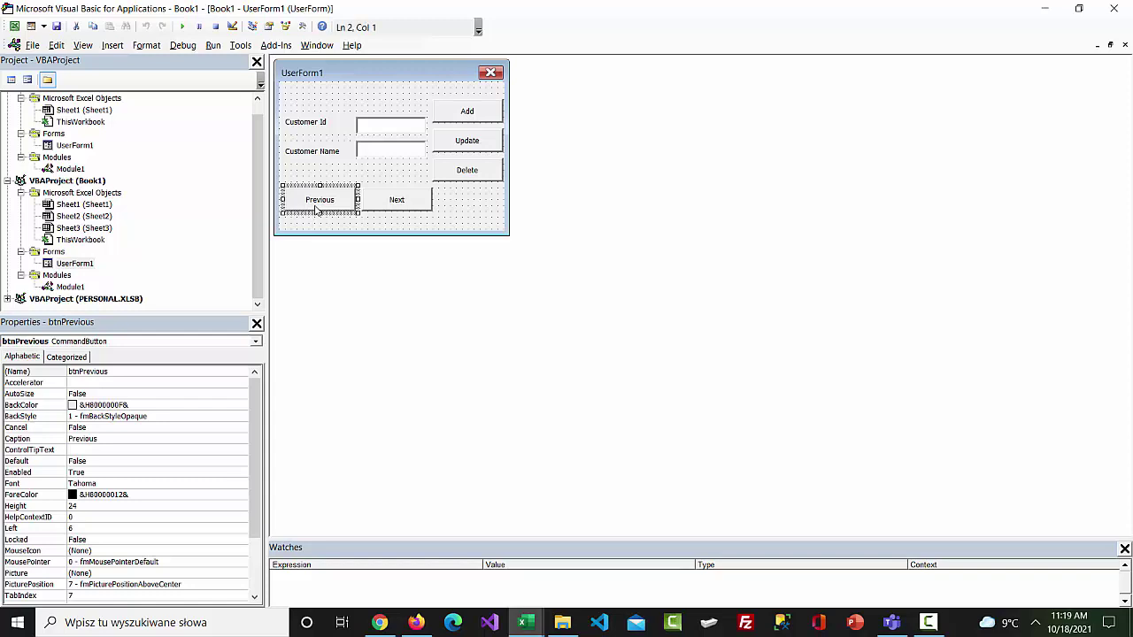
double_click(316, 210)
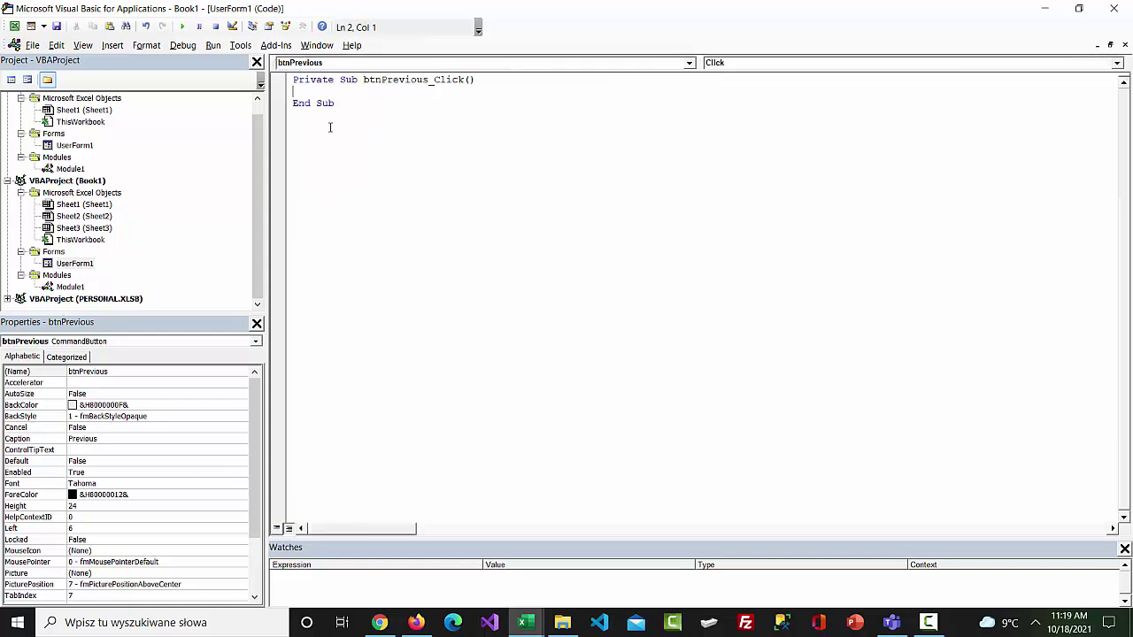
right_click(314, 92)
left_click(341, 129)
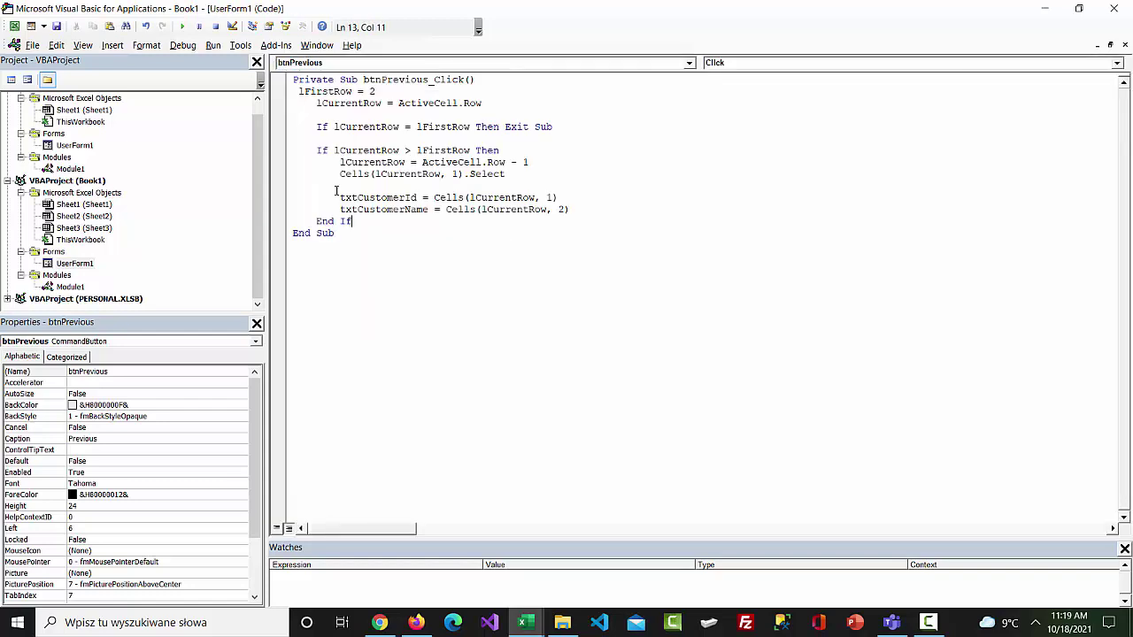
left_click(302, 93)
key("Tab")
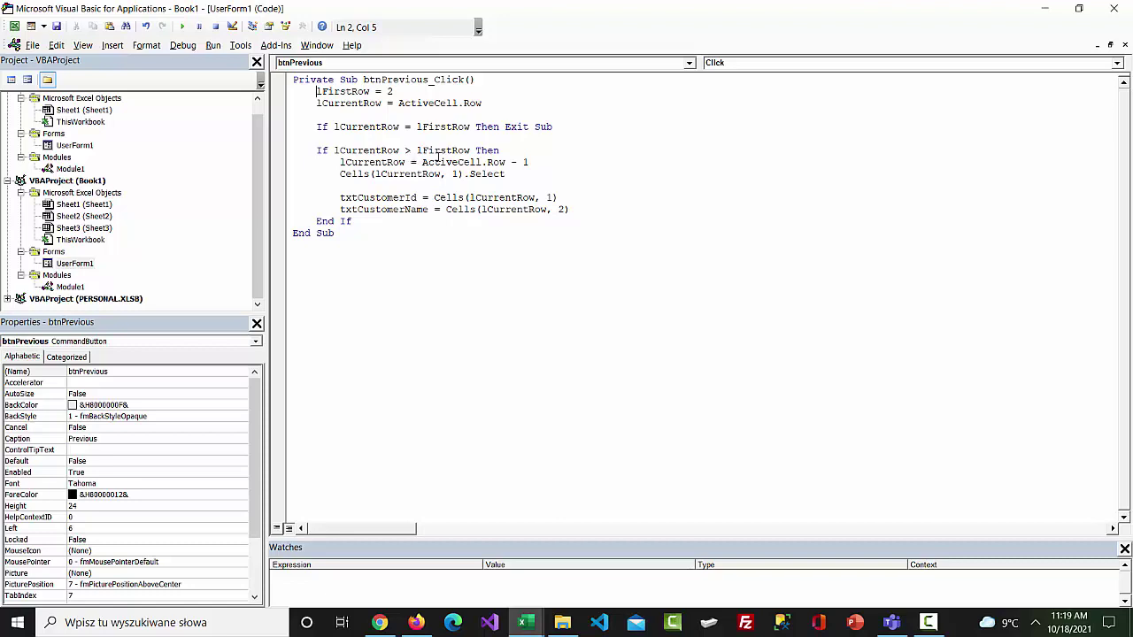
key("shift+F7")
left_click(395, 201)
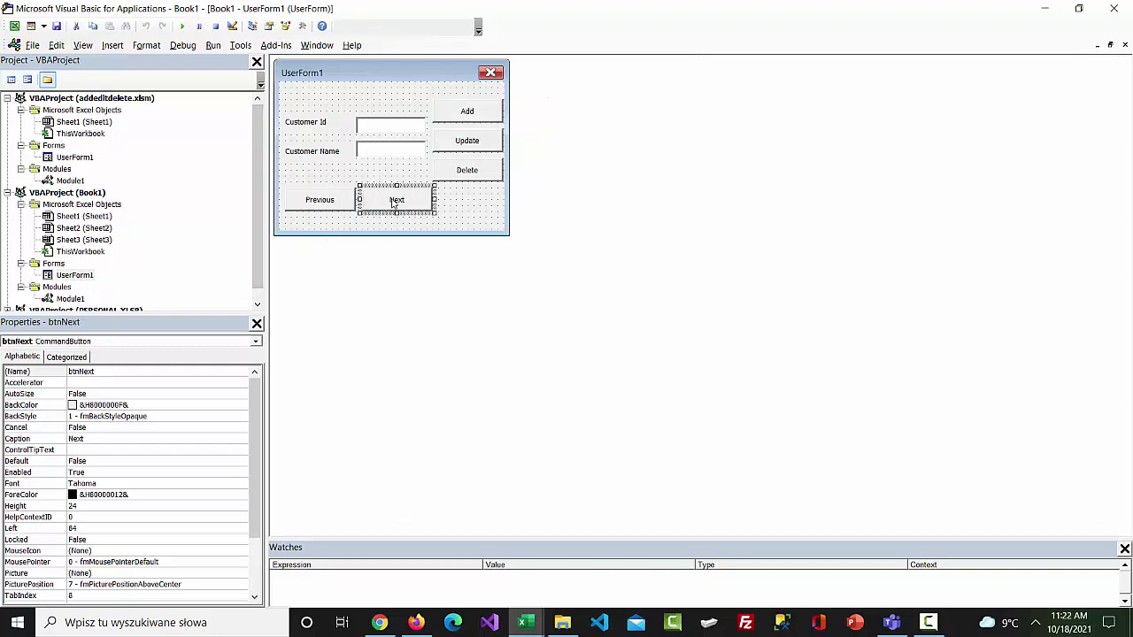
Paste btnNext_Click code that moves down a row, stopping at lLastRow, and loads that customer
double_click(394, 202)
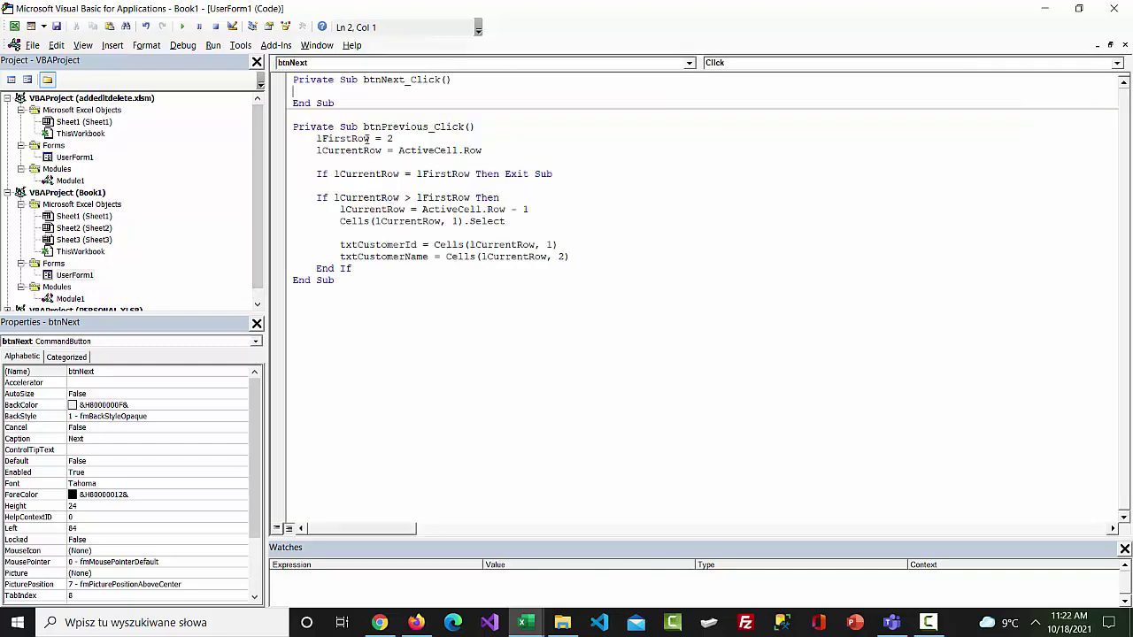
right_click(316, 91)
left_click(356, 131)
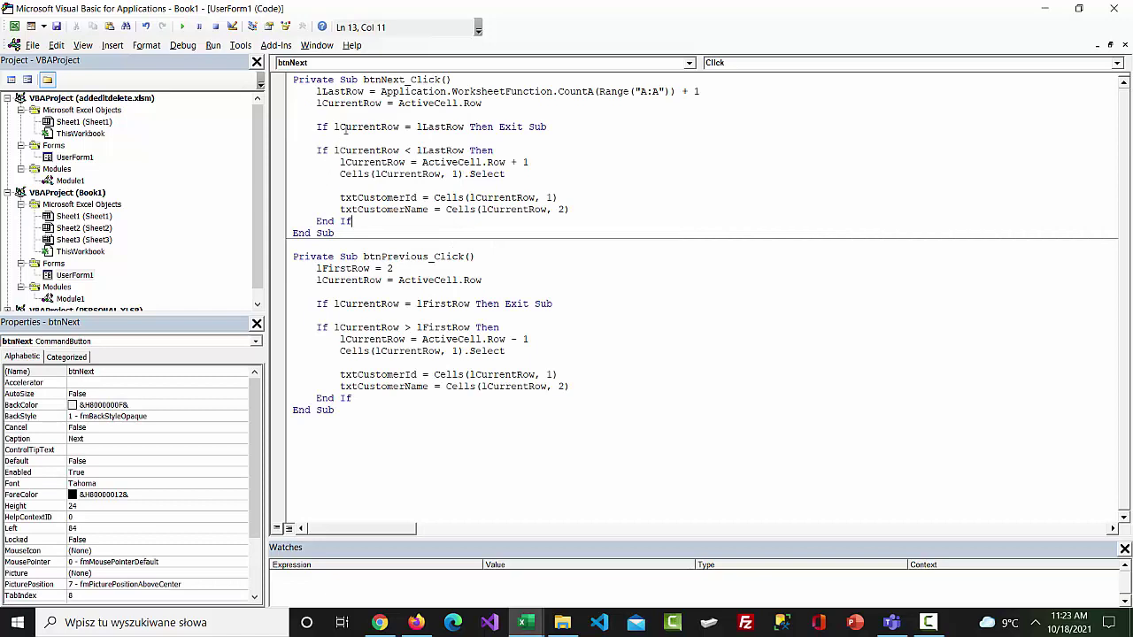
double_click(354, 92)
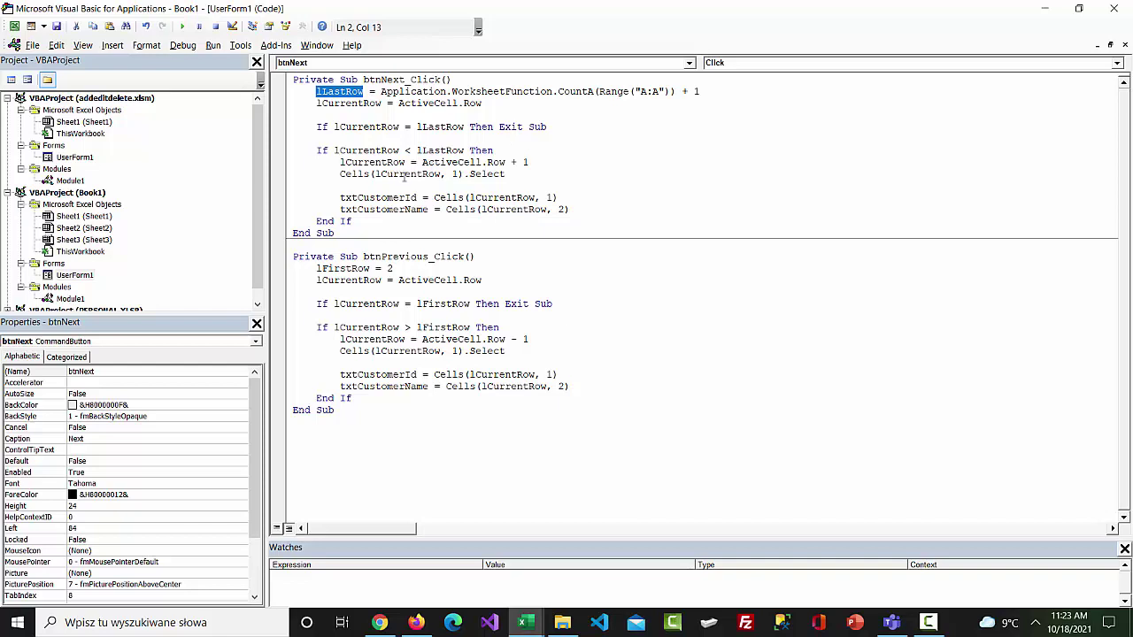
key("shift+F7")
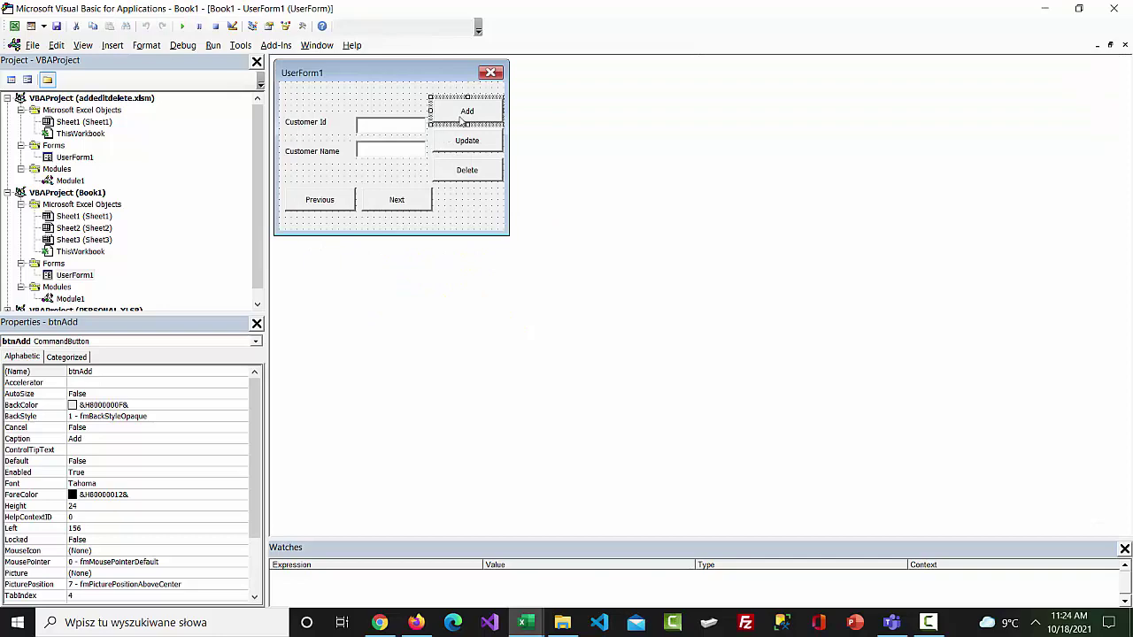
Write btnAdd_Click with empty-Id and empty-Name checks and Cells lines filling the next empty row
double_click(462, 117)
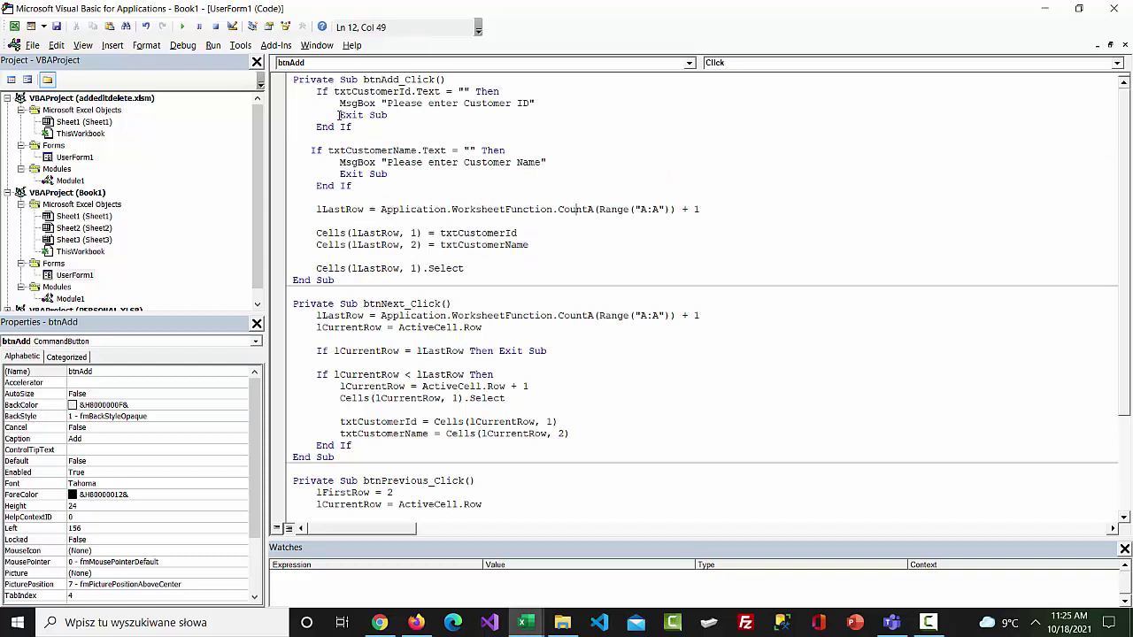
left_click_drag(316, 91, 360, 126)
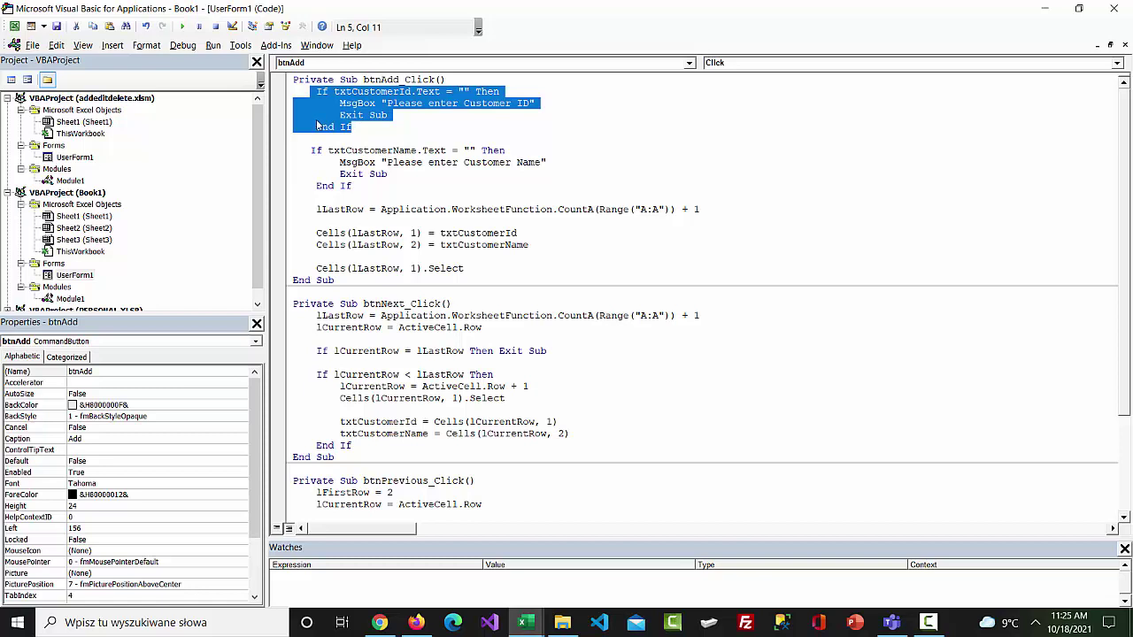
left_click_drag(368, 175, 325, 166)
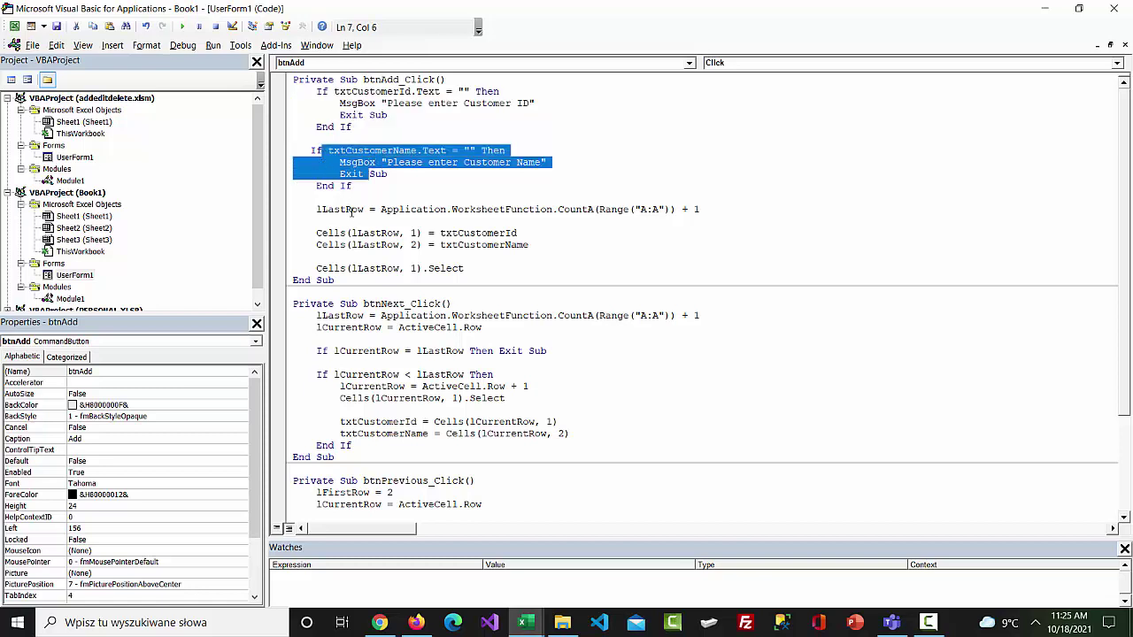
left_click_drag(318, 233, 529, 245)
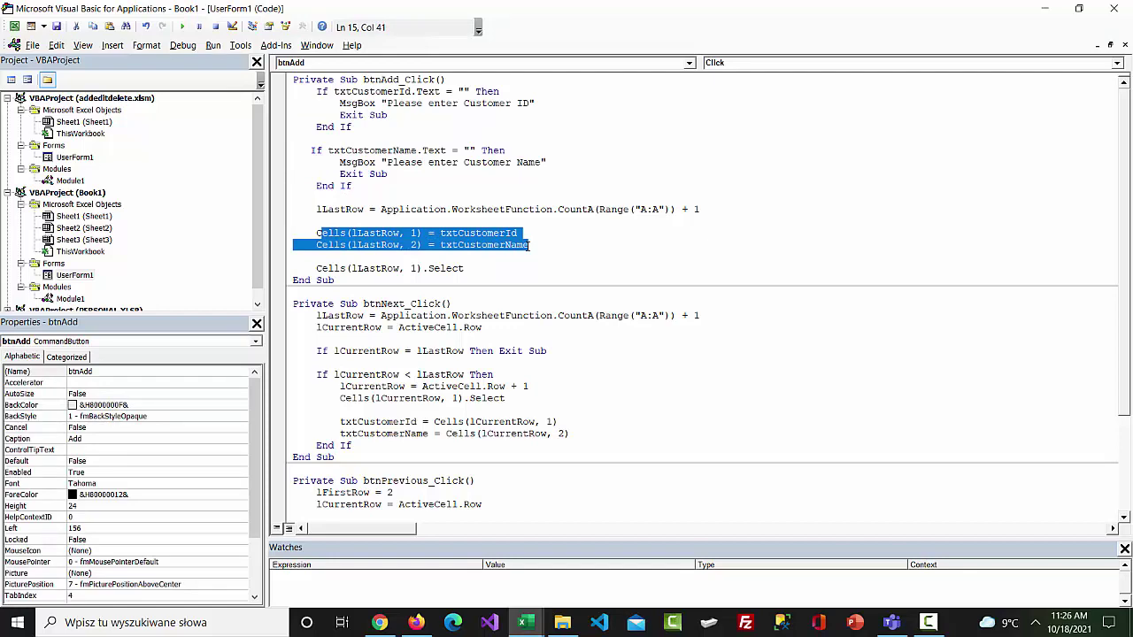
Paste two Cells(ActiveCell.Row, …) lines into btnUpdate_Click to write Id and Name to the current row
key("shift+F7")
left_click(469, 149)
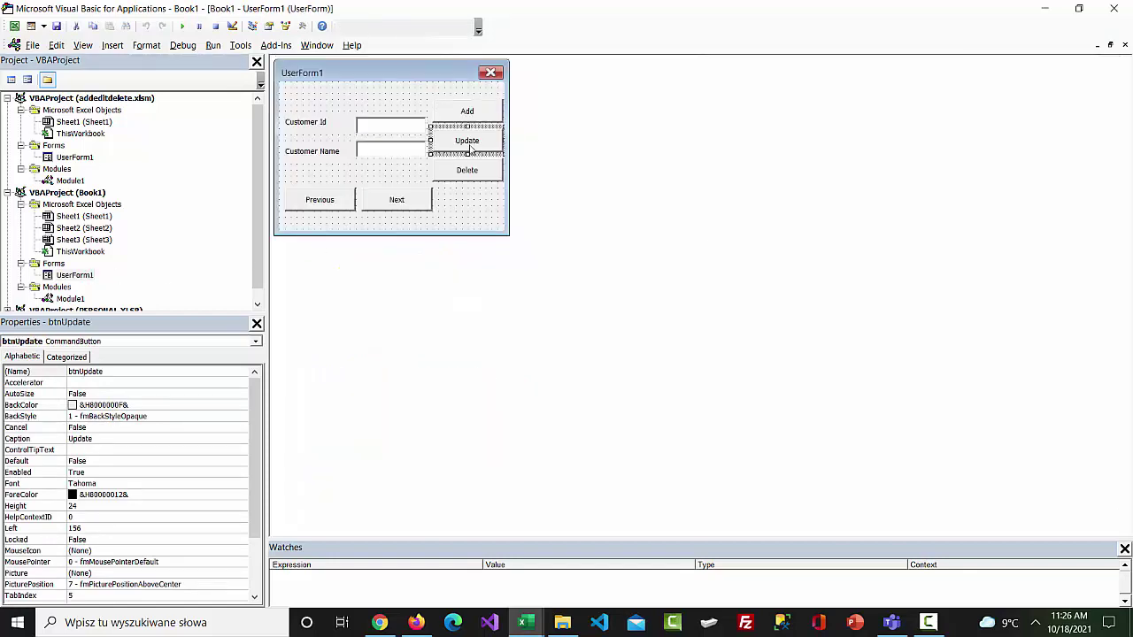
double_click(469, 148)
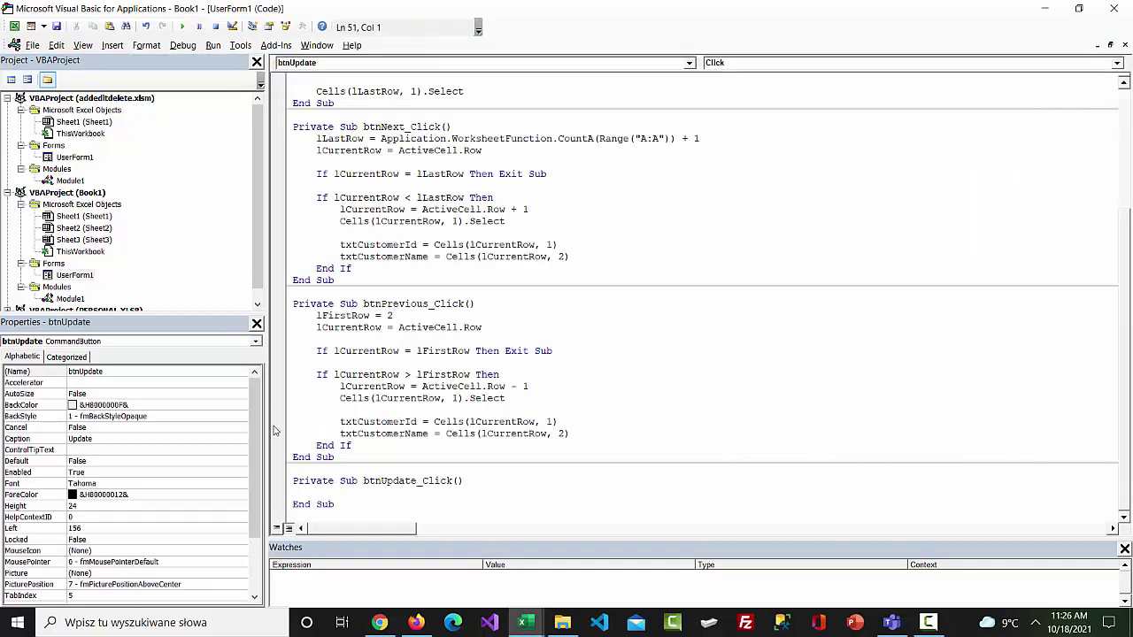
right_click(315, 492)
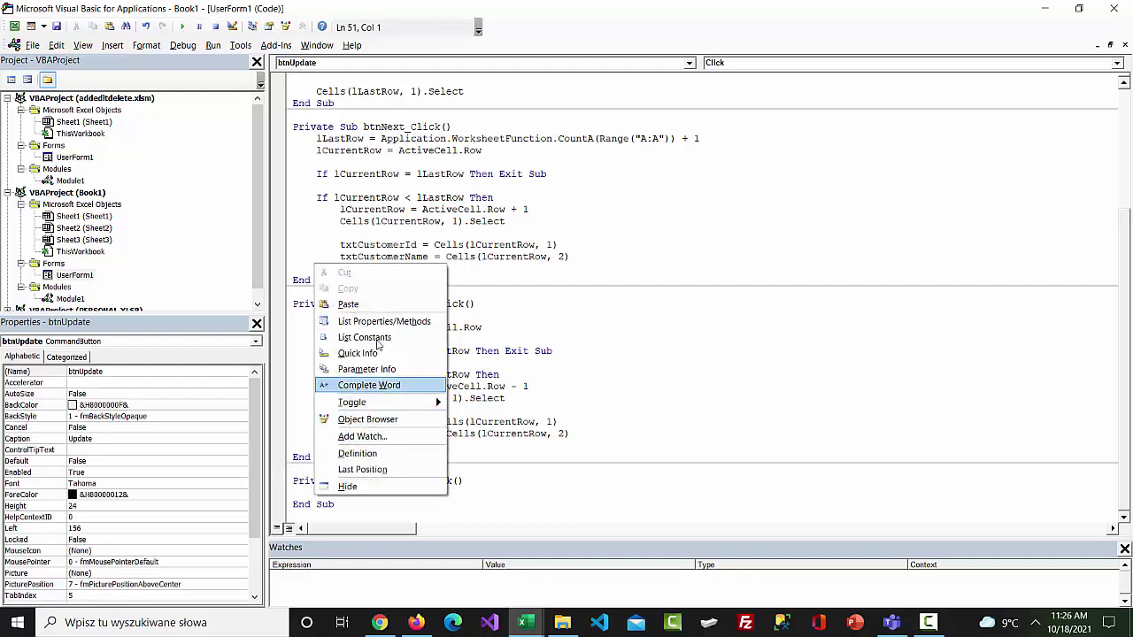
left_click(348, 304)
key("Return")
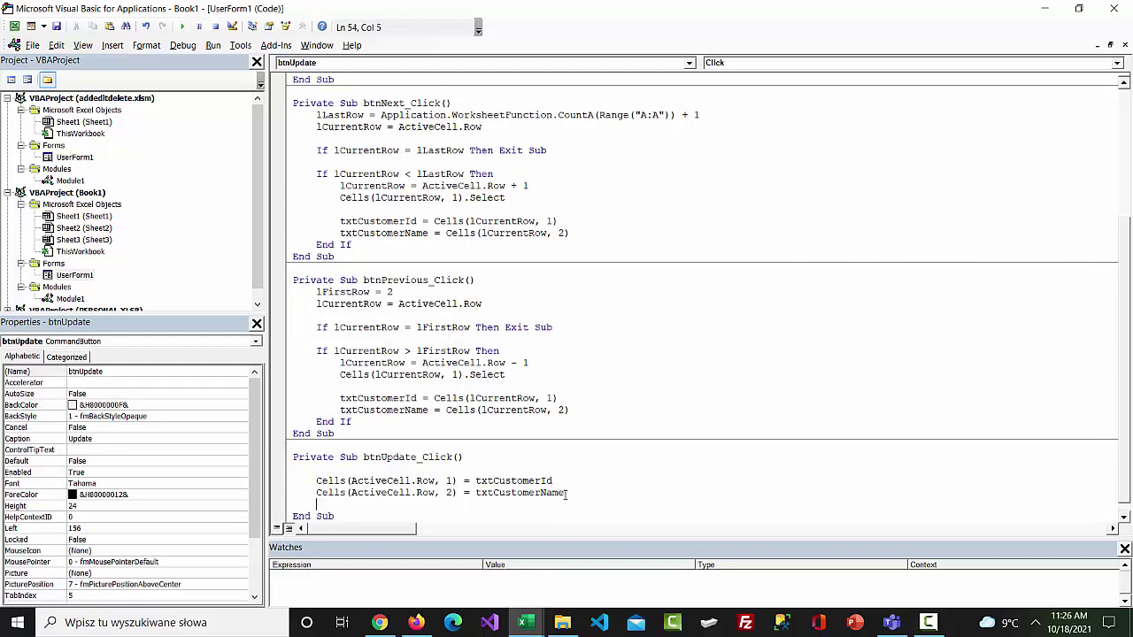
key("shift+F7")
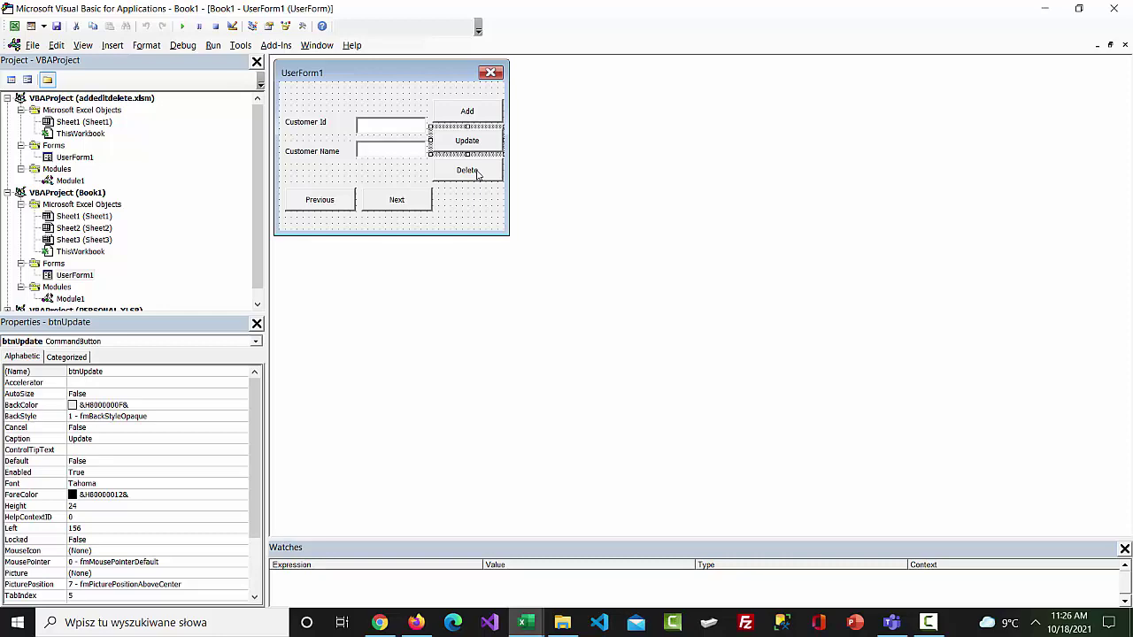
Paste btnDelete_Click code that deletes the active EntireRow and loads the customer above
double_click(477, 172)
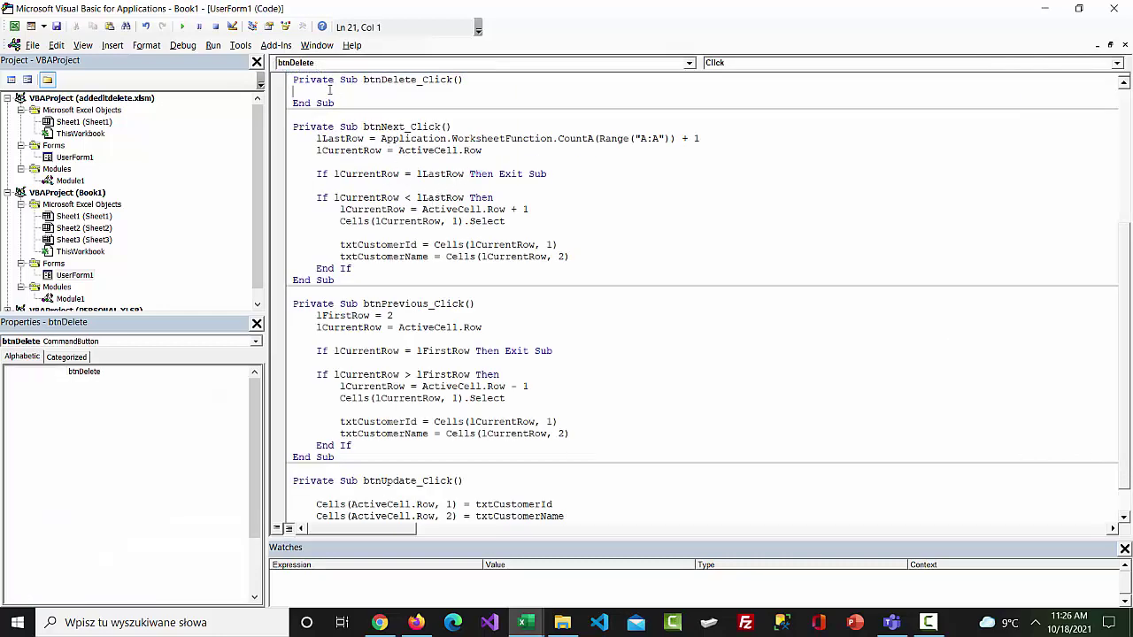
right_click(327, 89)
left_click(358, 132)
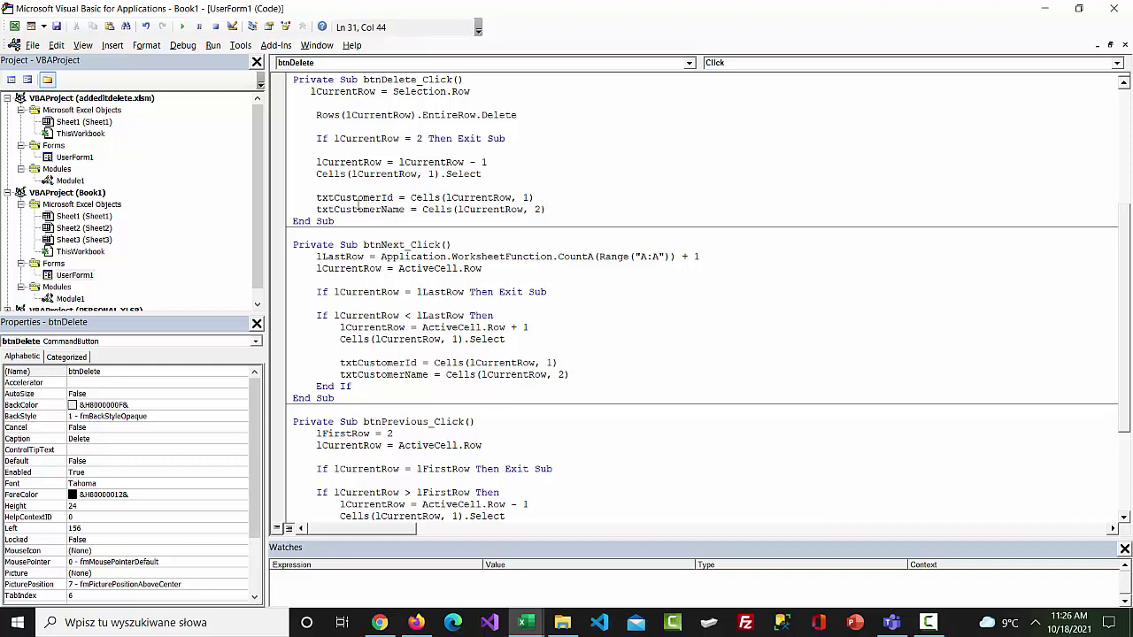
left_click(422, 115)
left_click_drag(422, 115, 480, 115)
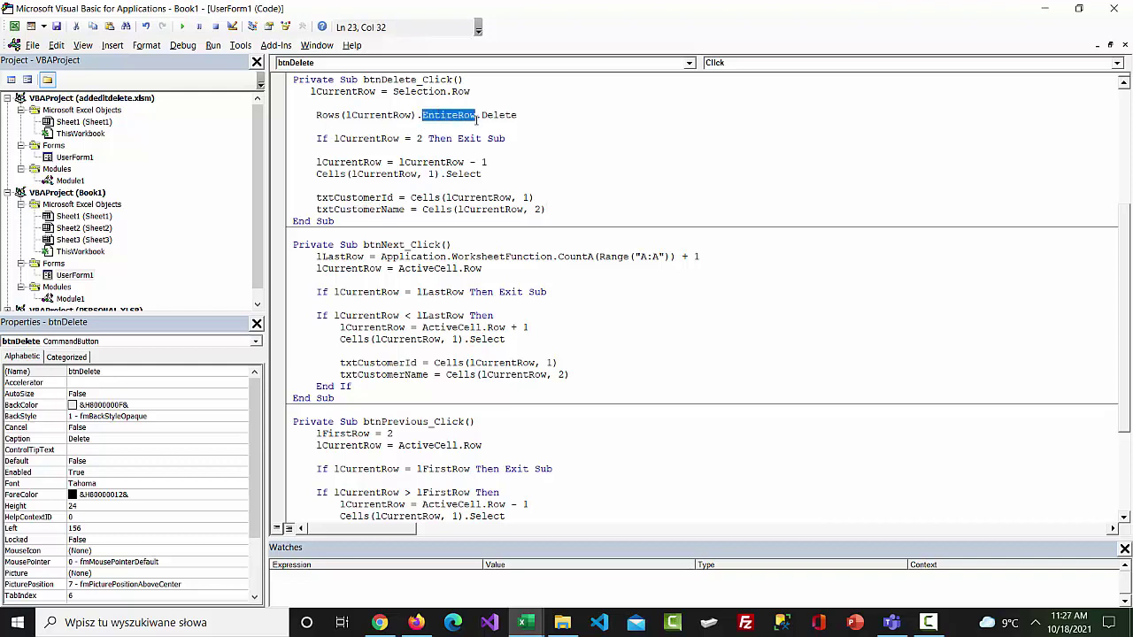
Insert a module into Book1 and paste a Button1_Click macro calling UserForm1.Show
right_click(76, 195)
mouse_move(142, 269)
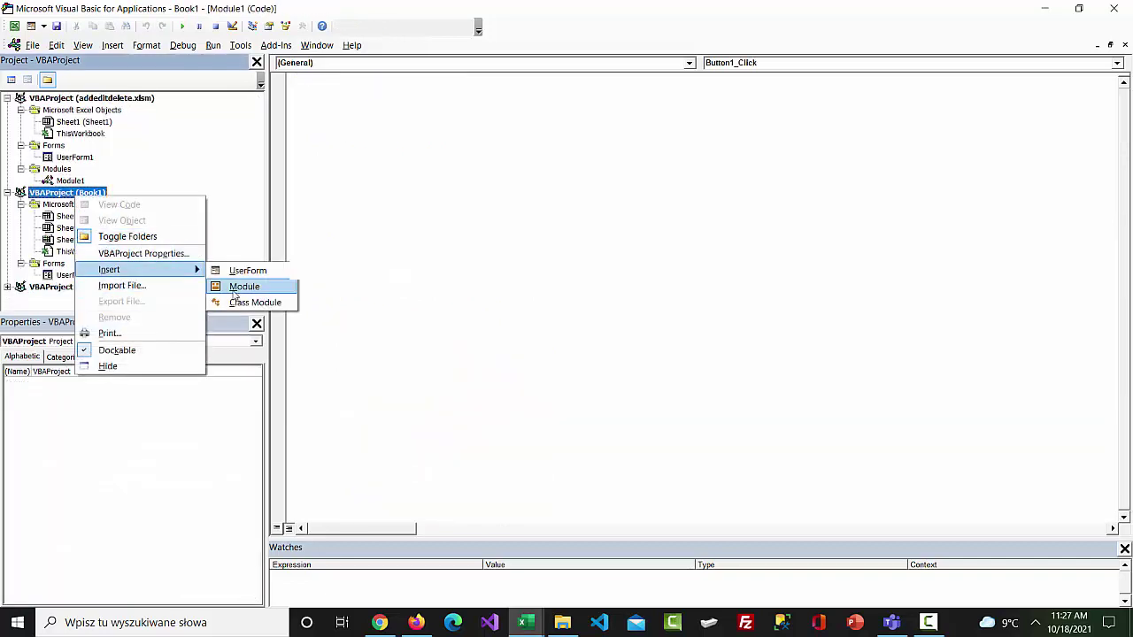
left_click(250, 288)
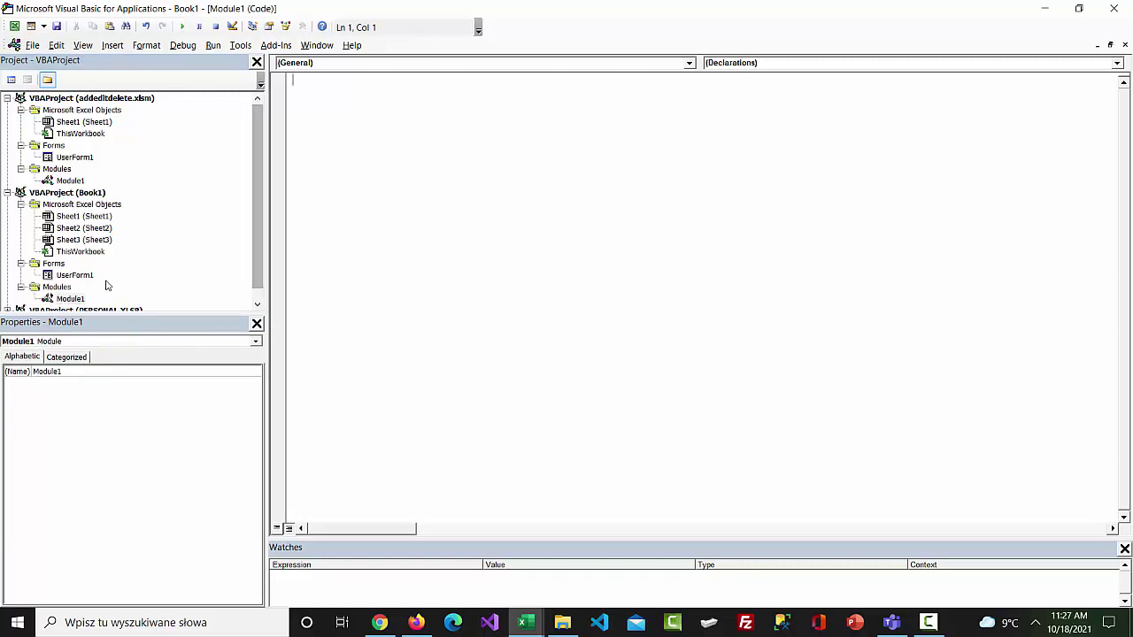
right_click(325, 103)
left_click(384, 147)
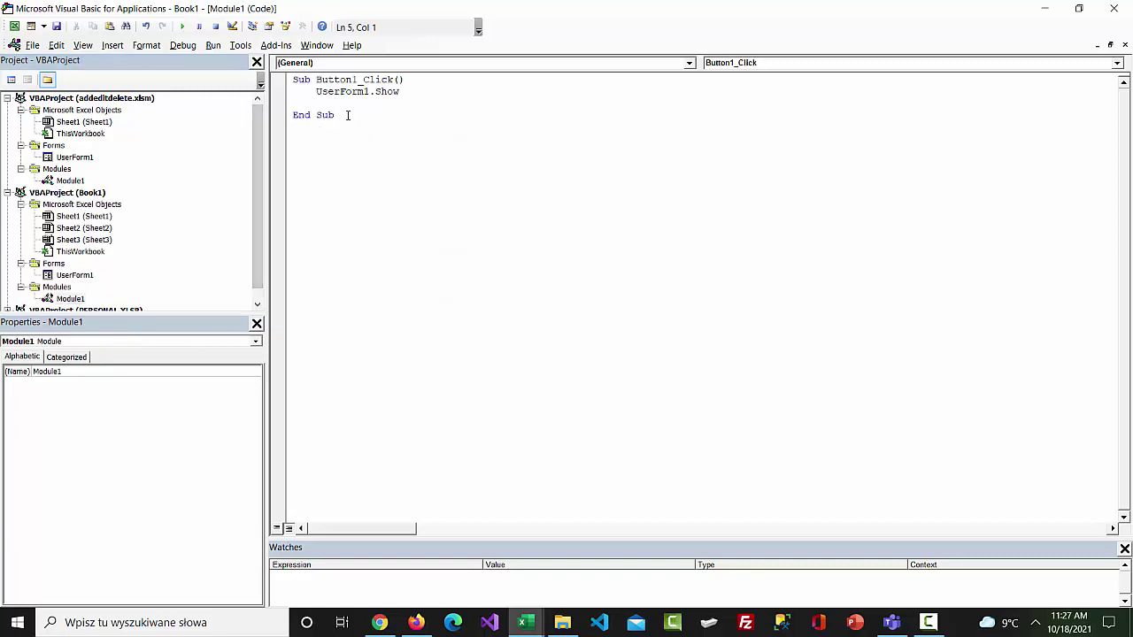
left_click(422, 80)
key("Return")
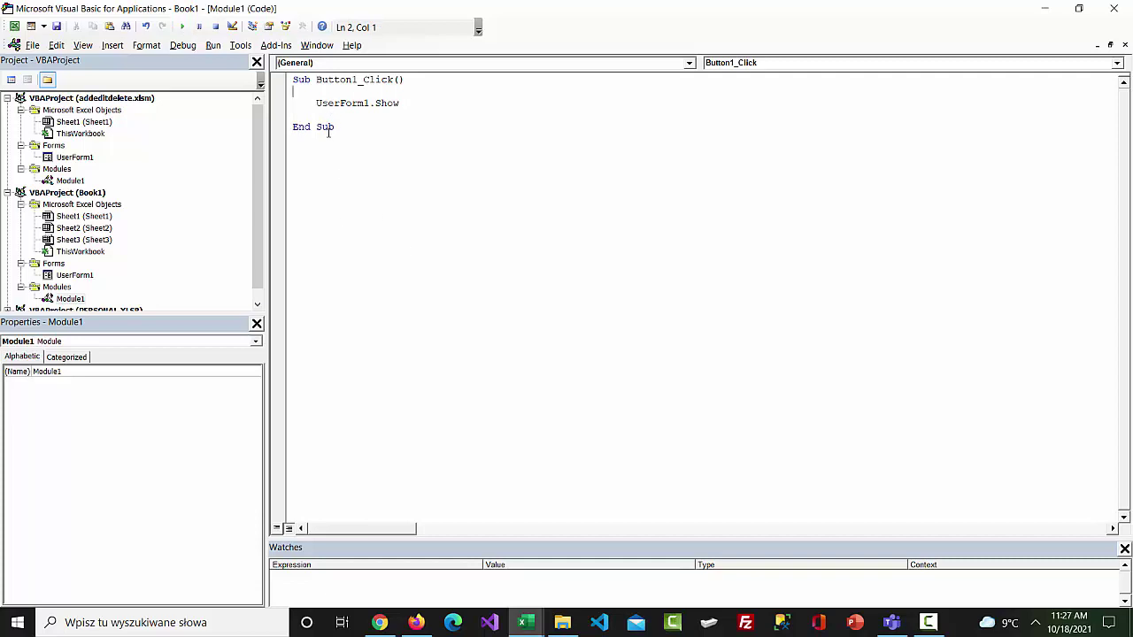
left_click_drag(316, 107, 412, 115)
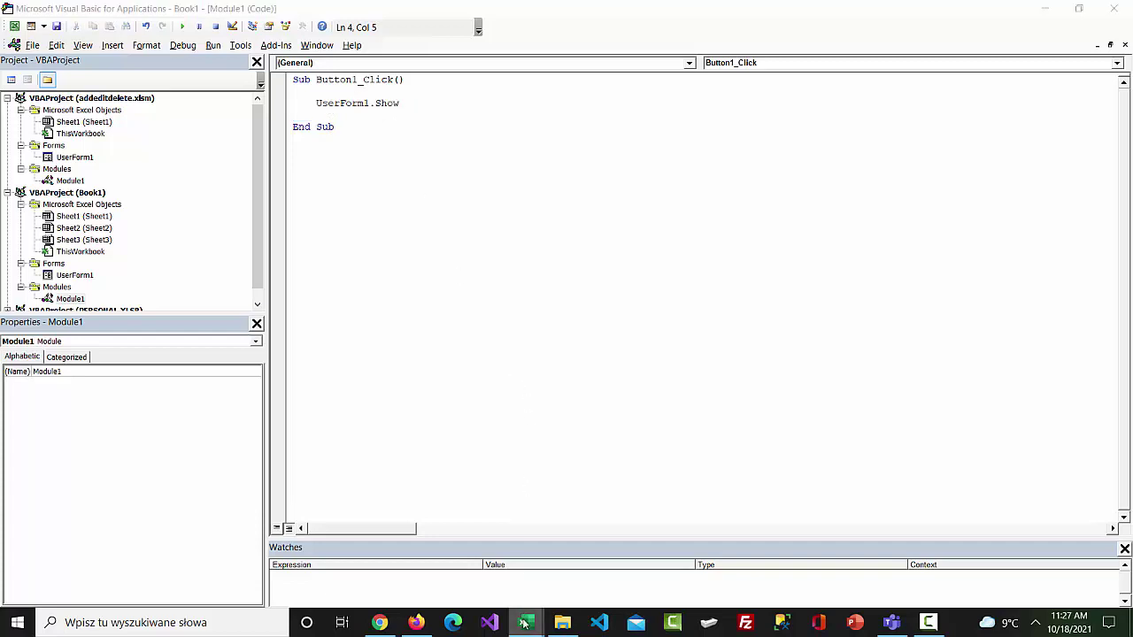
mouse_move(526, 622)
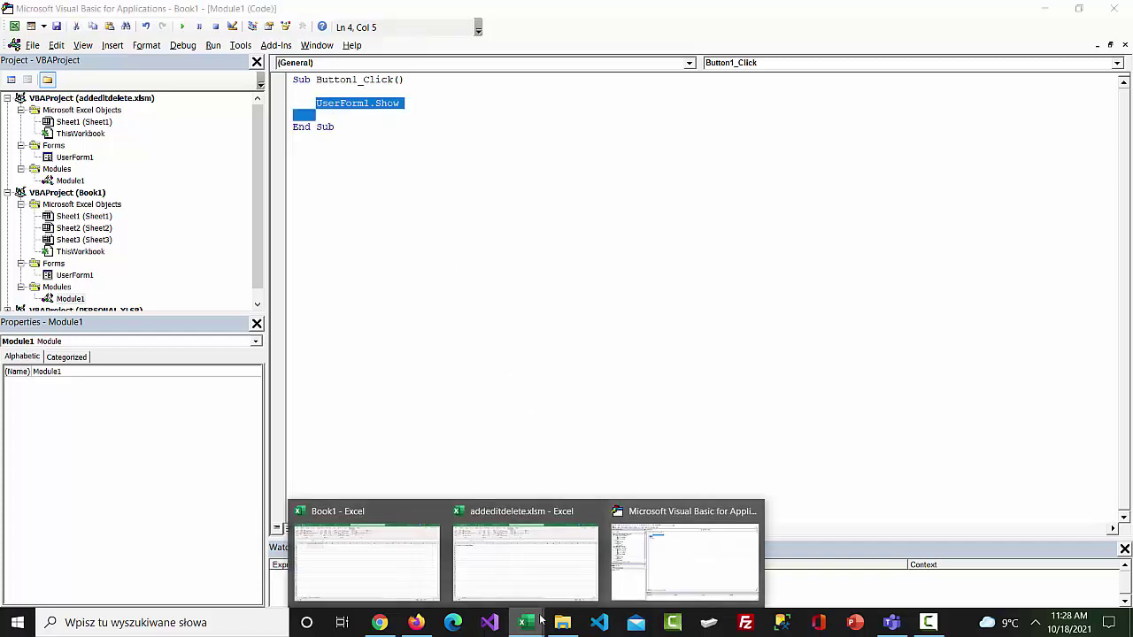
Draw a Form Controls button over cell D1 on Sheet1, with no macro assigned
left_click(399, 561)
left_click(321, 87)
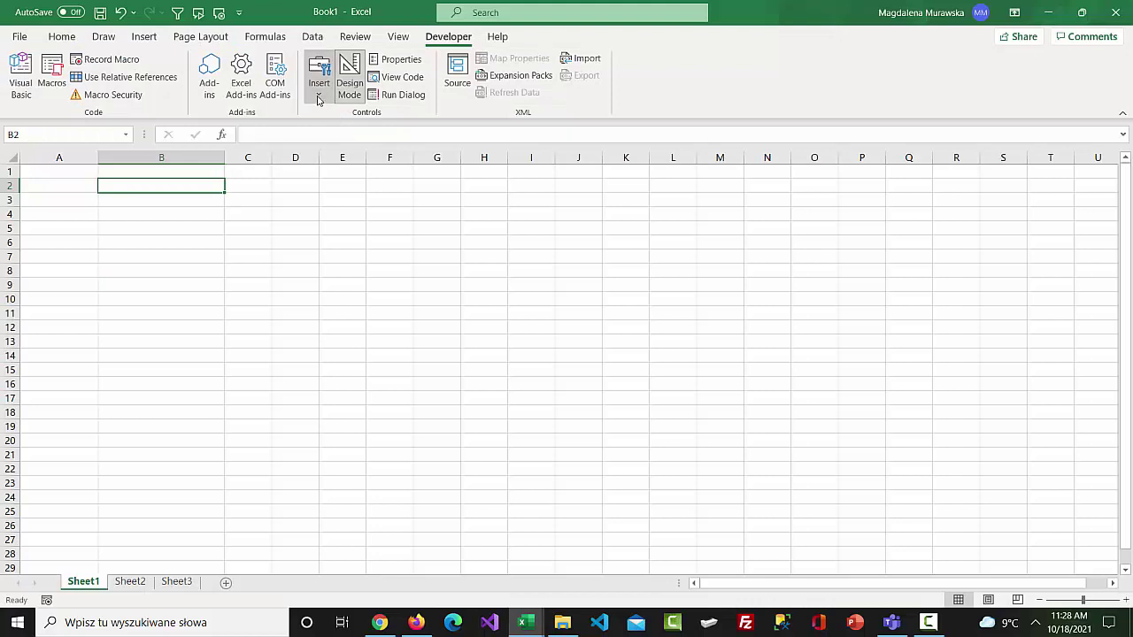
left_click(351, 95)
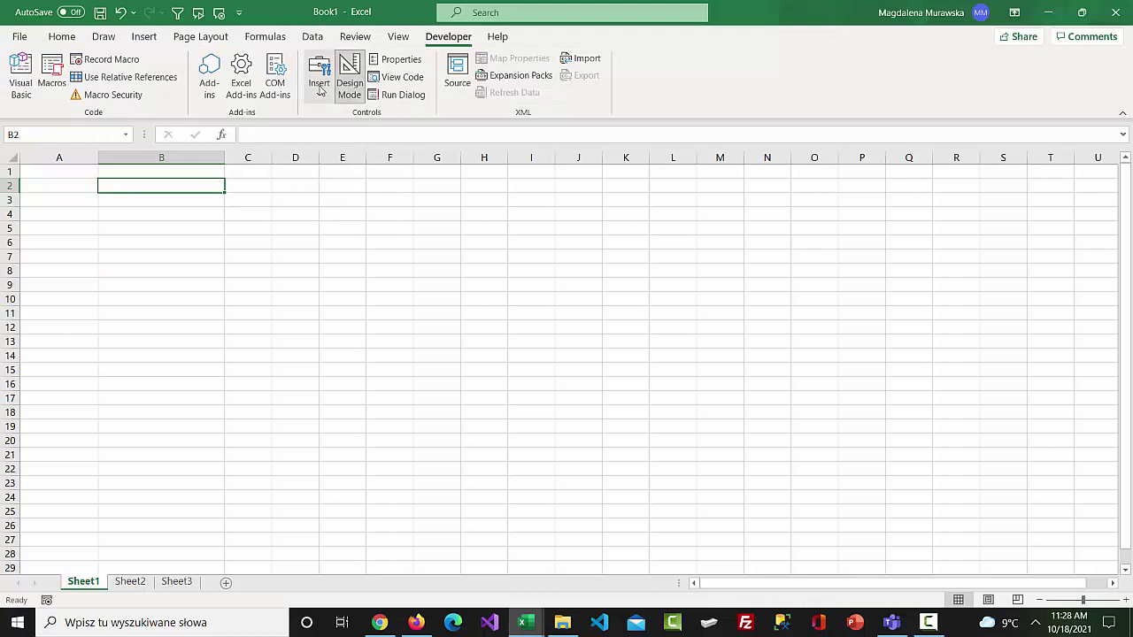
left_click(320, 84)
left_click(325, 133)
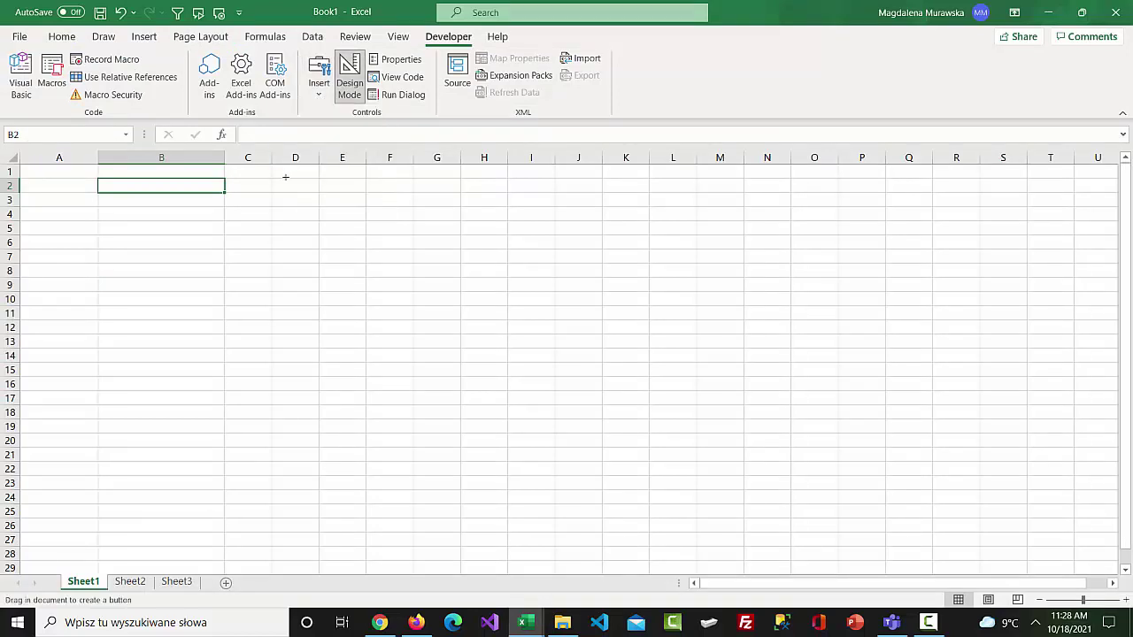
left_click_drag(285, 171, 346, 182)
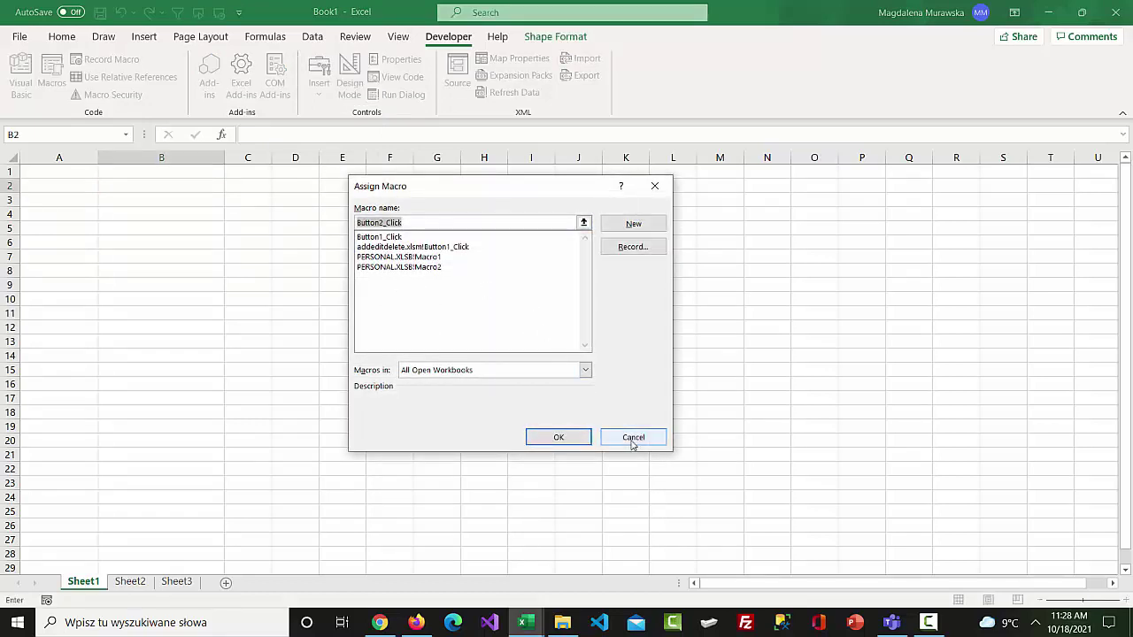
left_click(633, 439)
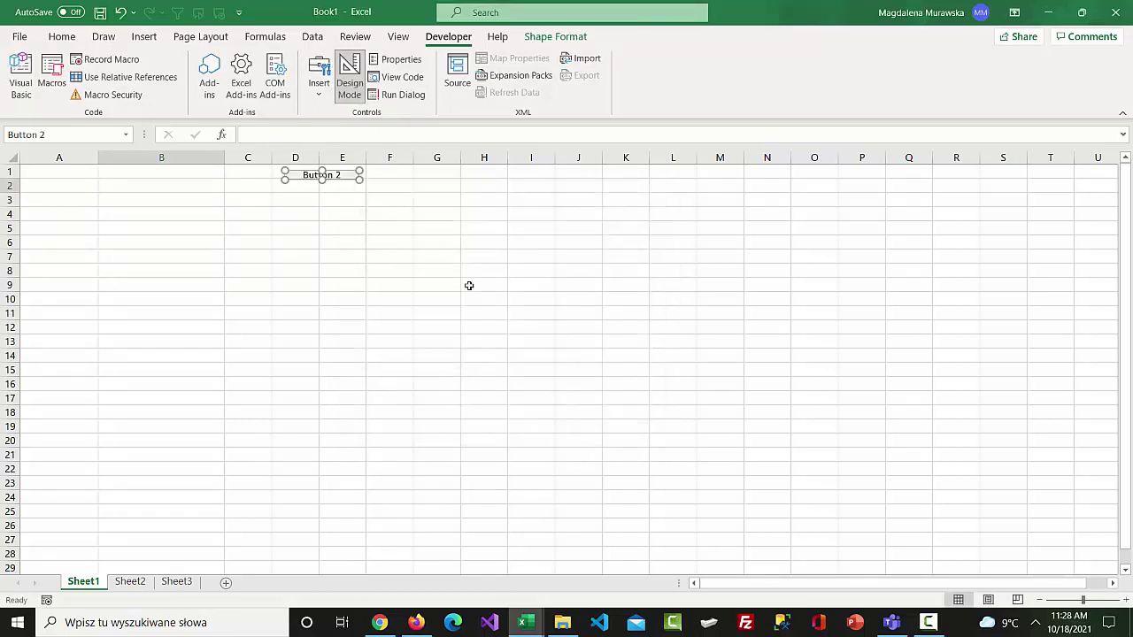
Clear the button's default caption and type 'Show user form' in its place
left_click(323, 170)
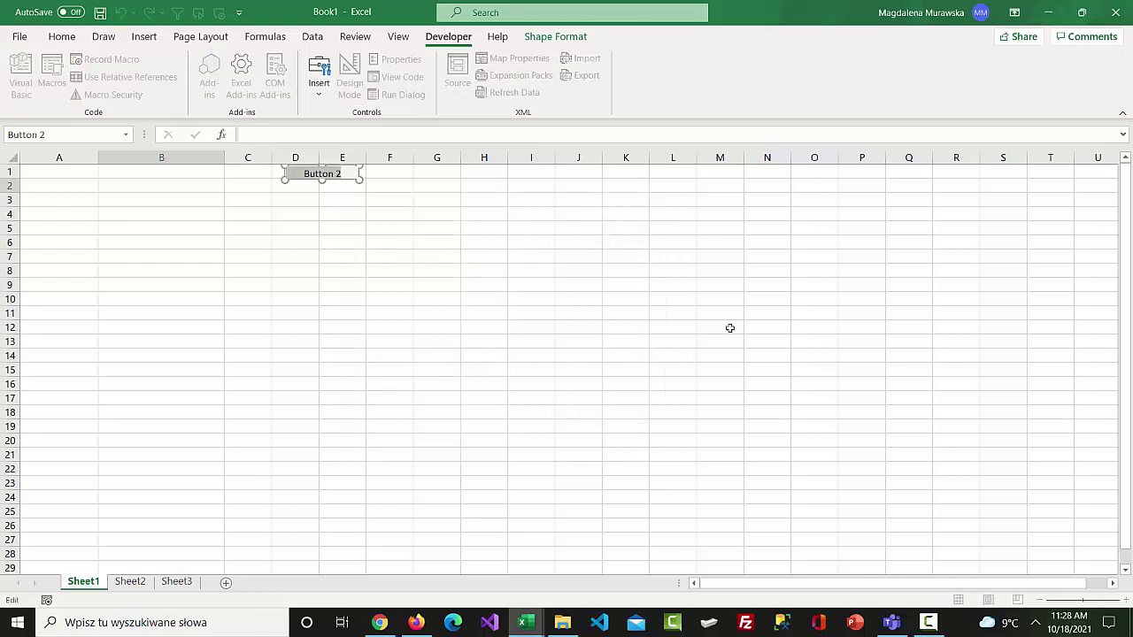
key("Delete")
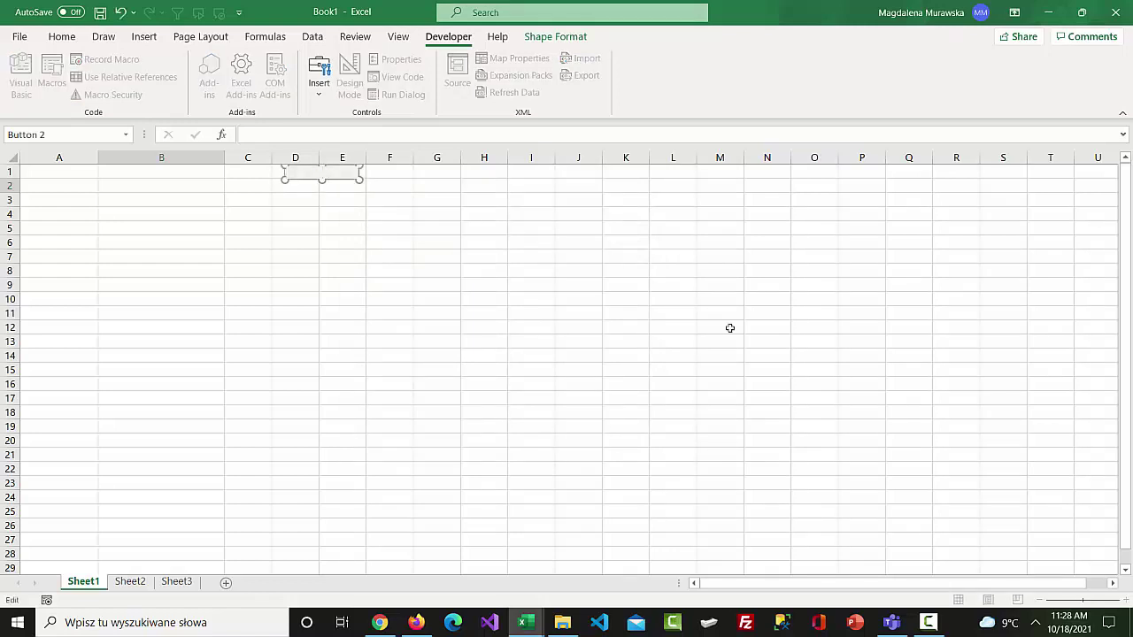
type("Show user folrm")
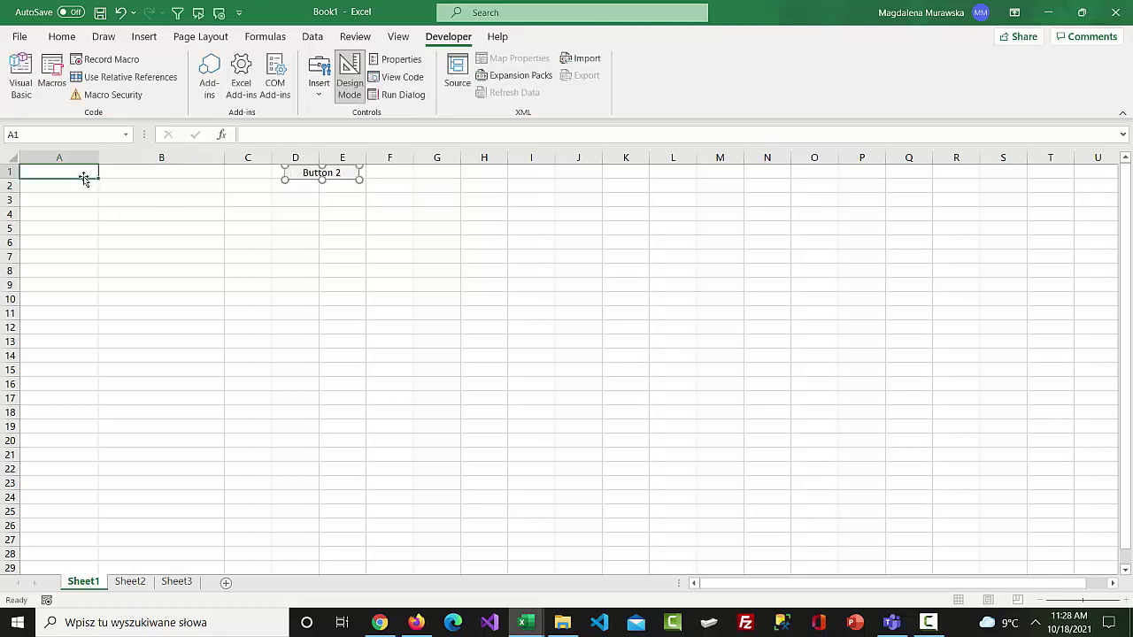
Finish the button caption and enter headings 'Customer Id' in A1 and 'Customer Name' in B1
left_click(85, 177)
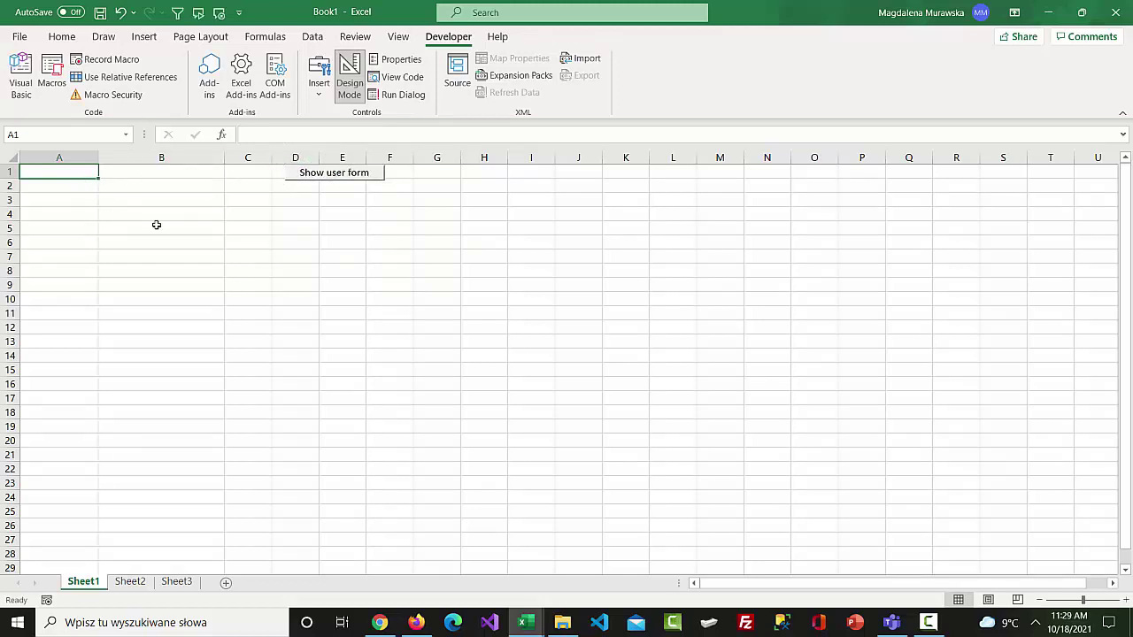
type("c")
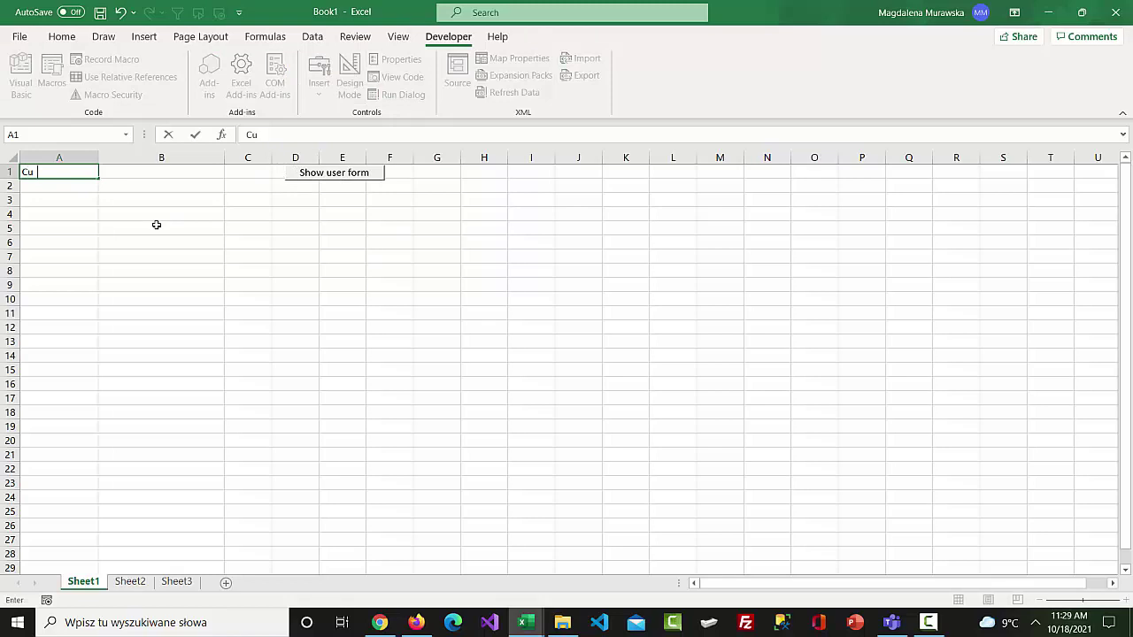
type("stomer ")
type("Id")
key("Return")
key("Up")
key("Right")
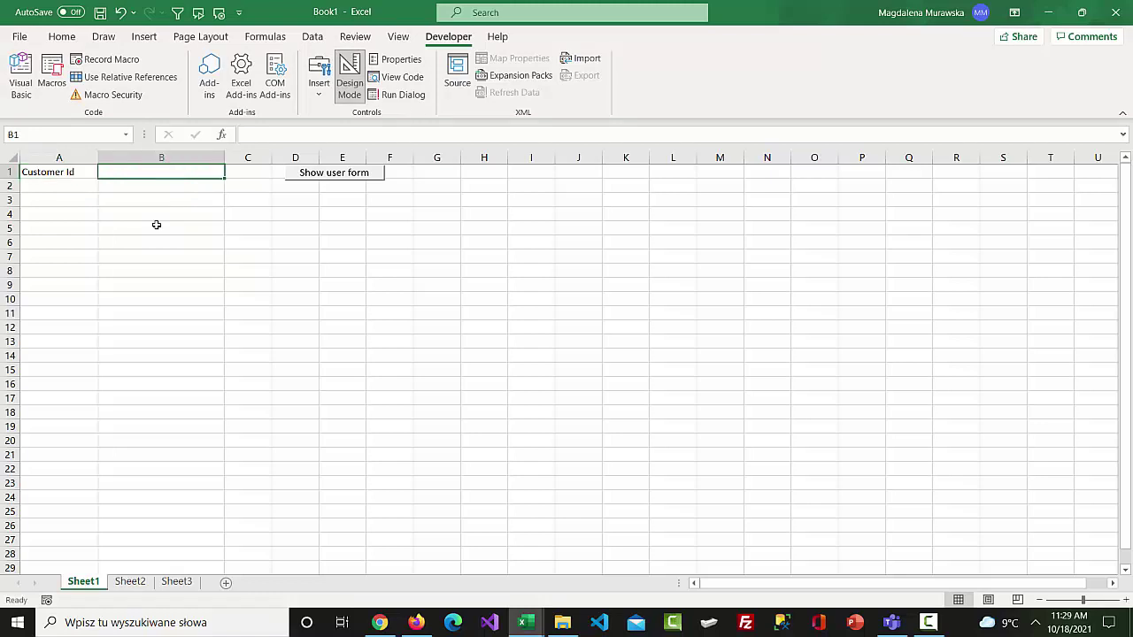
type("Cus")
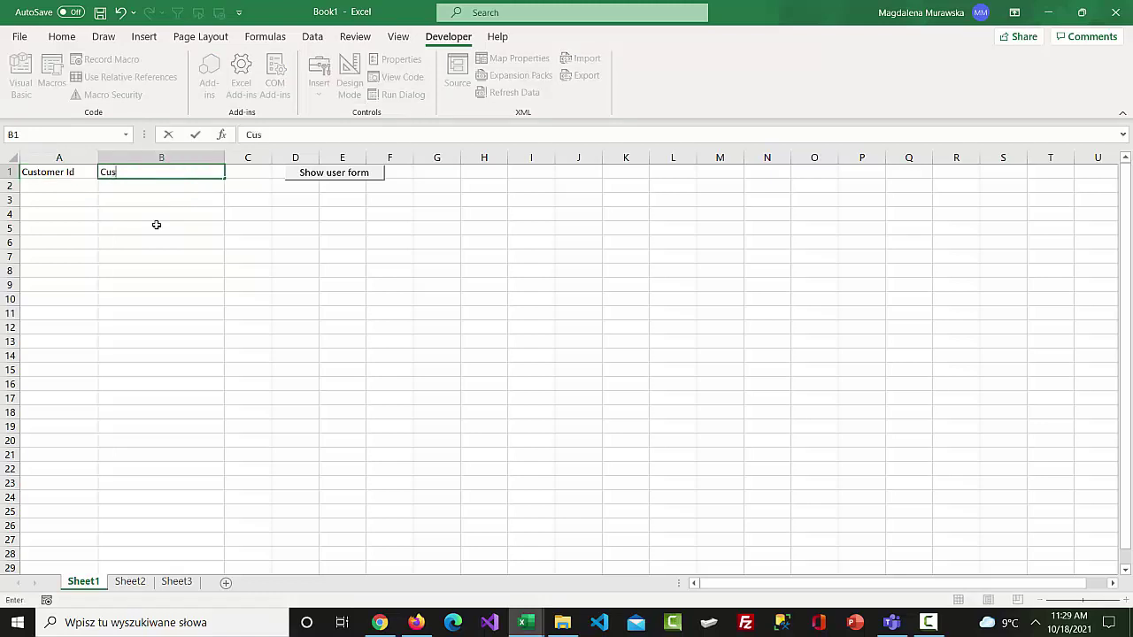
type("omer Name")
Rename the Sub in Book1's Module1 from Button1_Click to Button2_Click
left_click(190, 239)
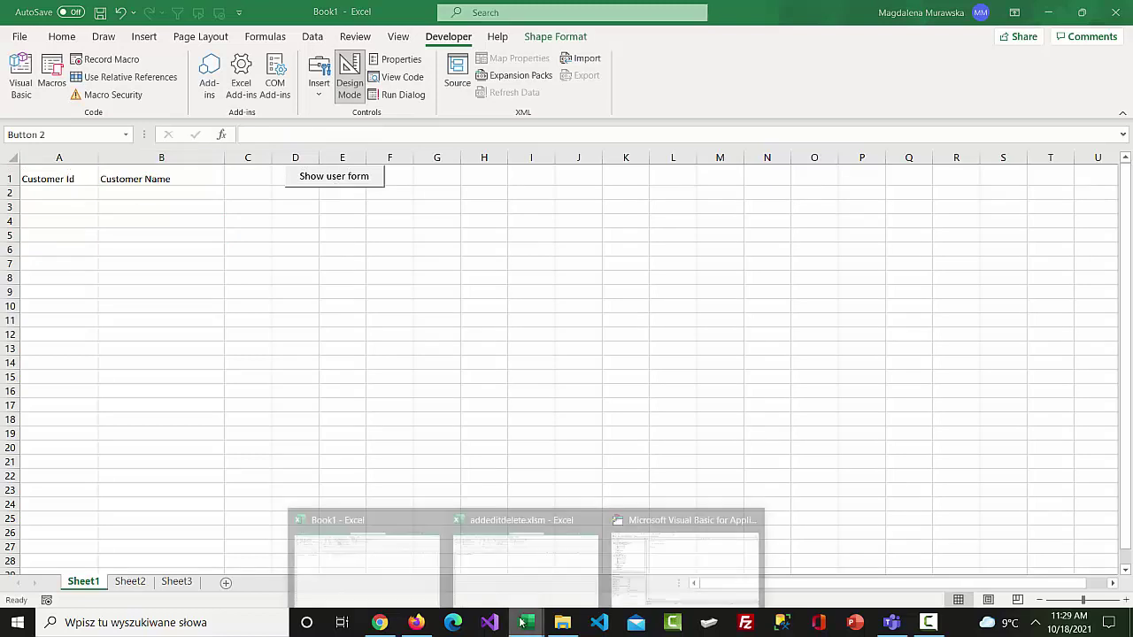
left_click(656, 587)
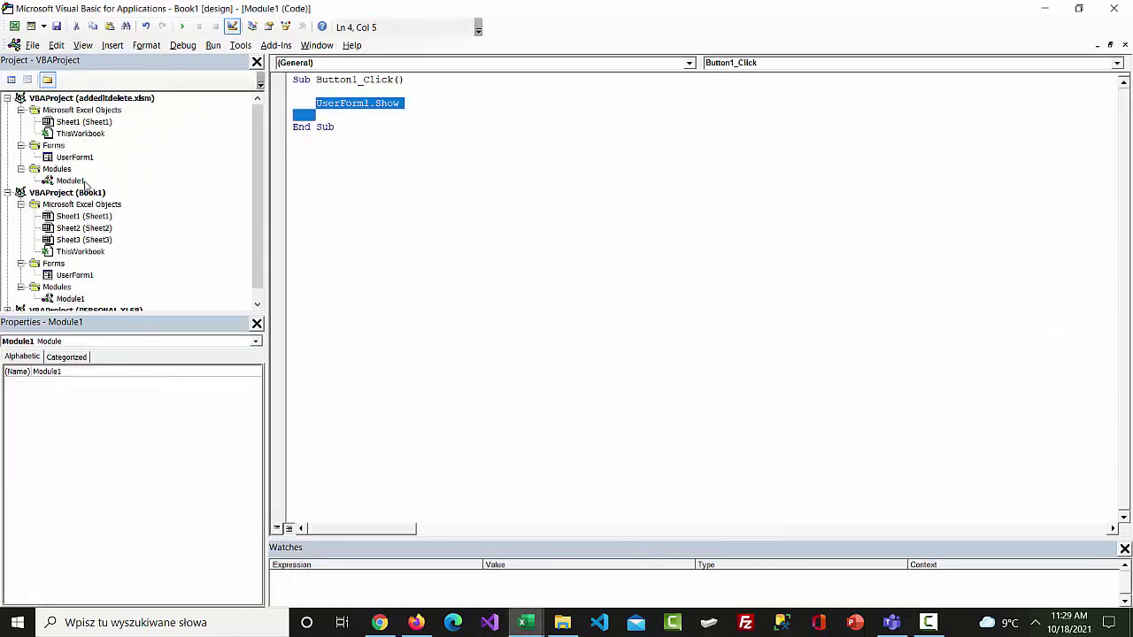
double_click(74, 299)
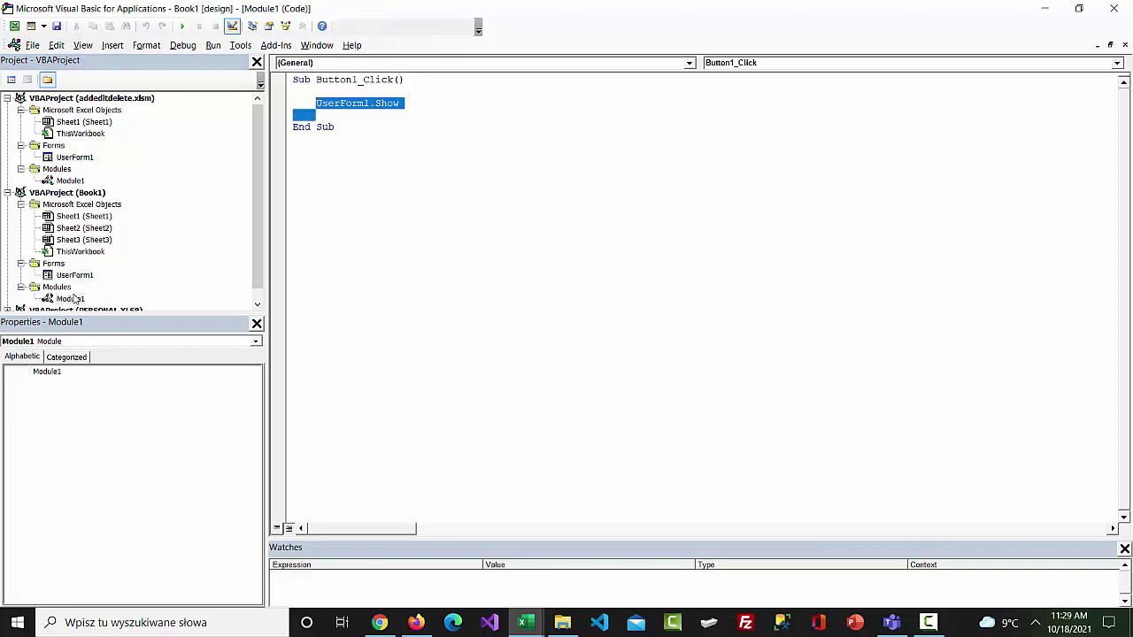
left_click(319, 157)
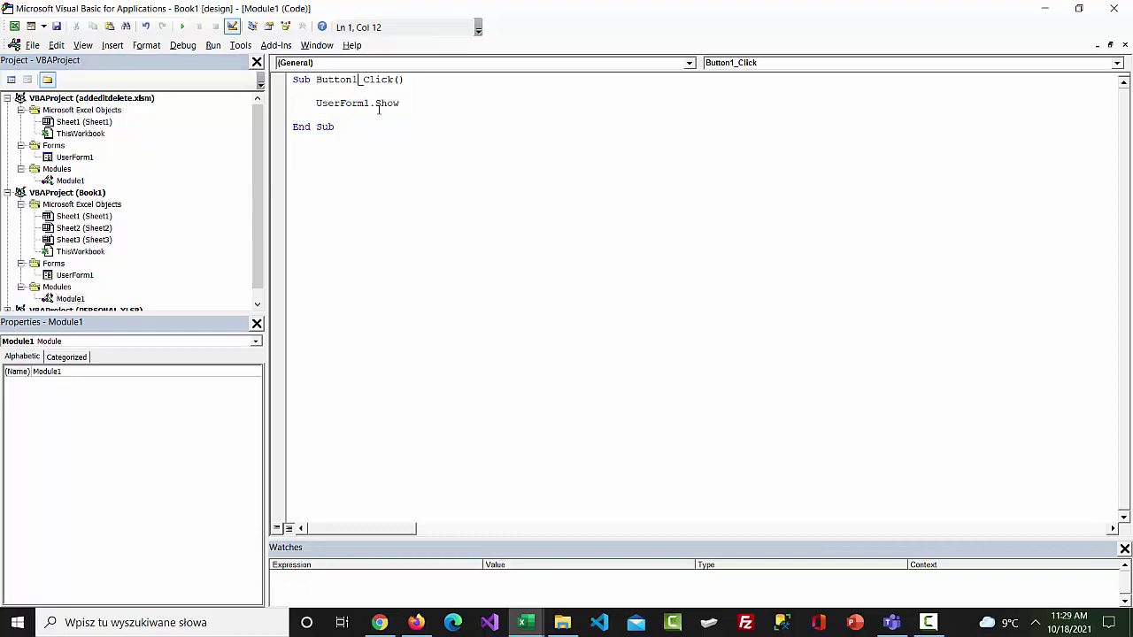
key("BackSpace")
type("2")
left_click(295, 154)
mouse_move(525, 622)
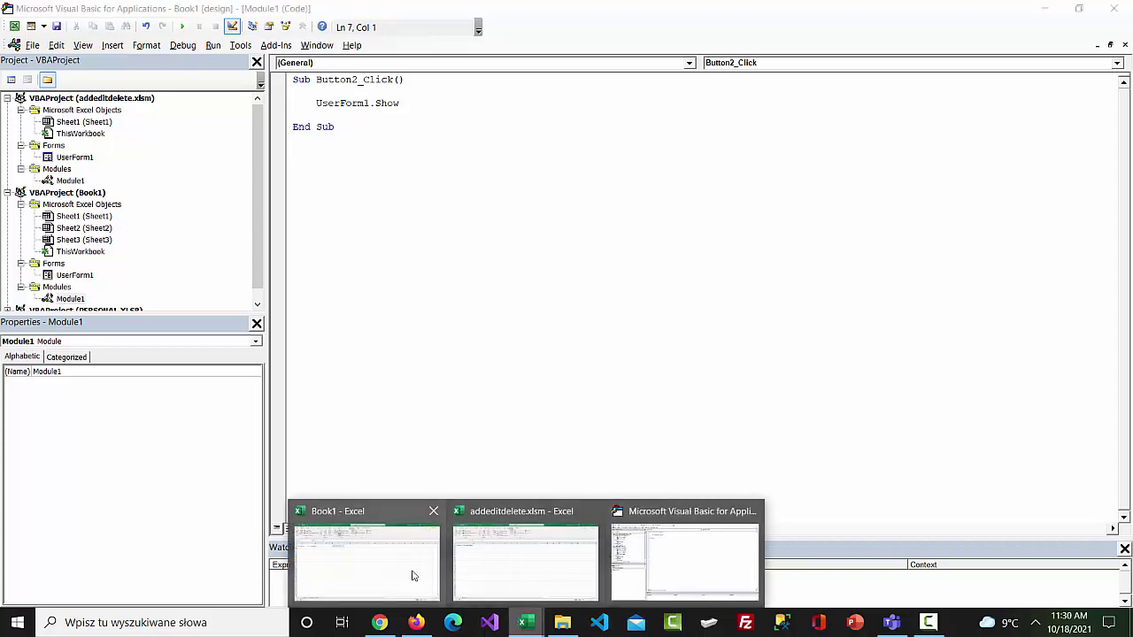
left_click(412, 575)
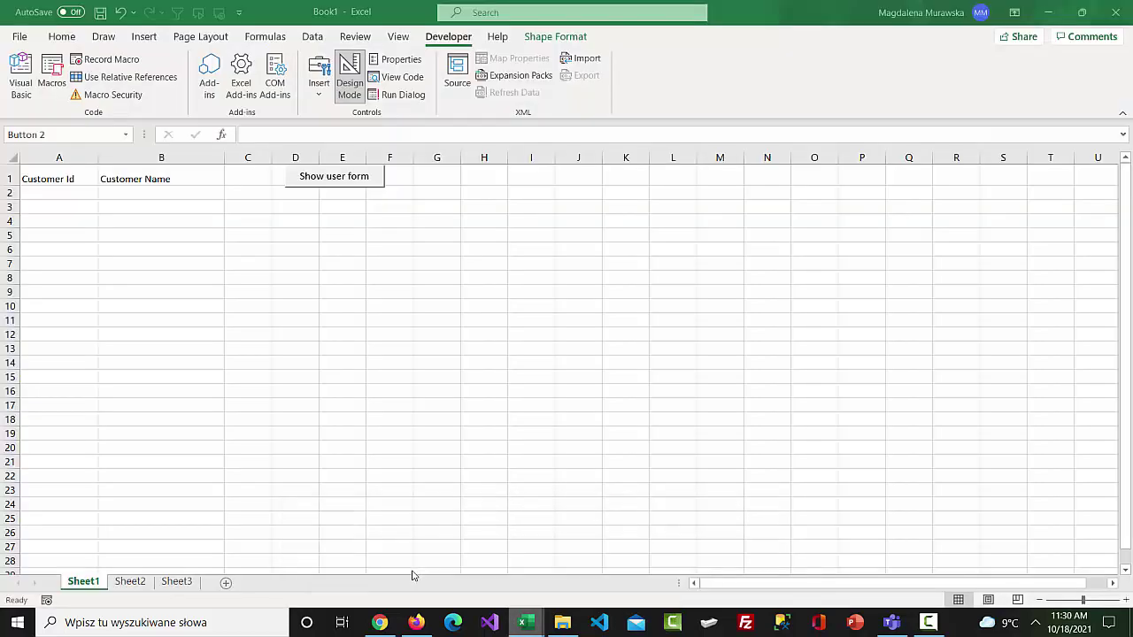
left_click(358, 97)
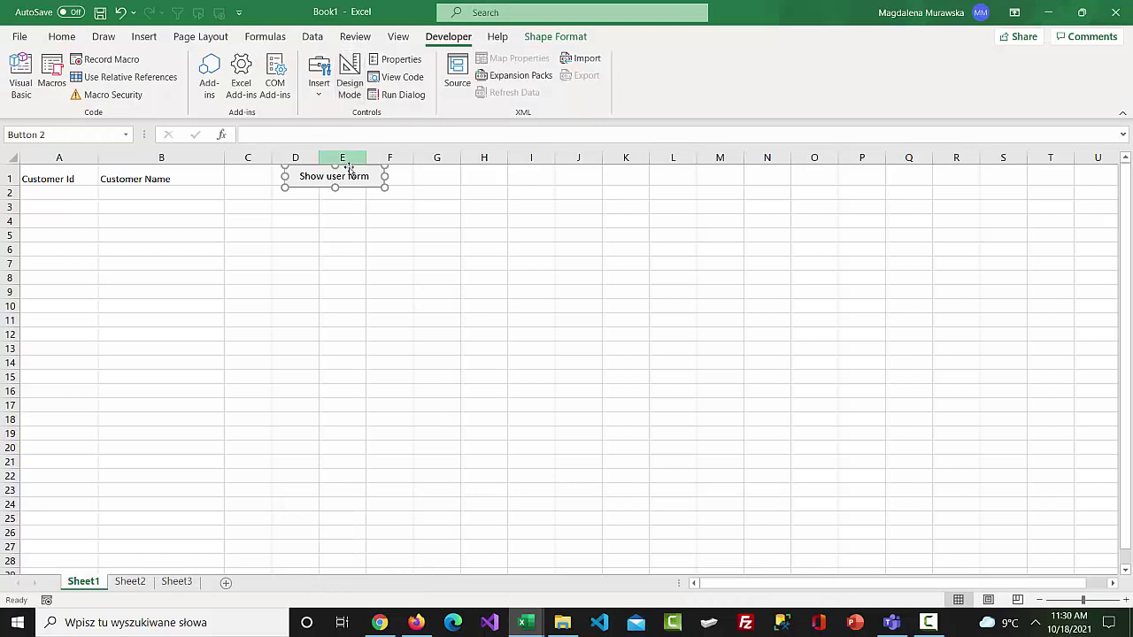
left_click(342, 235)
left_click(334, 176)
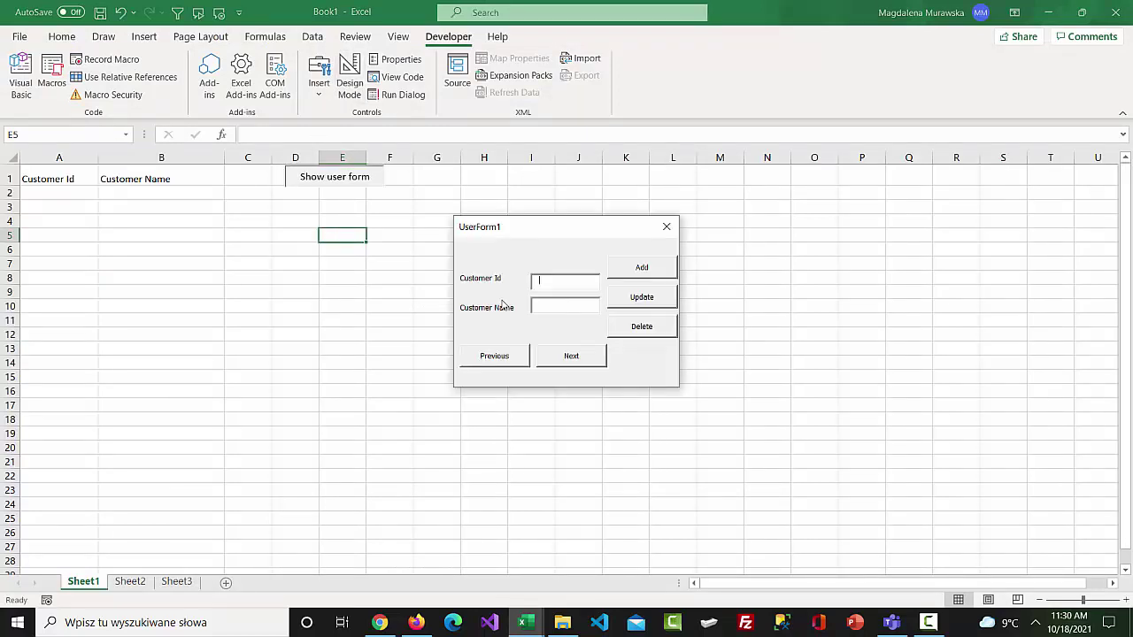
type("1")
left_click(544, 305)
type("White")
left_click(646, 269)
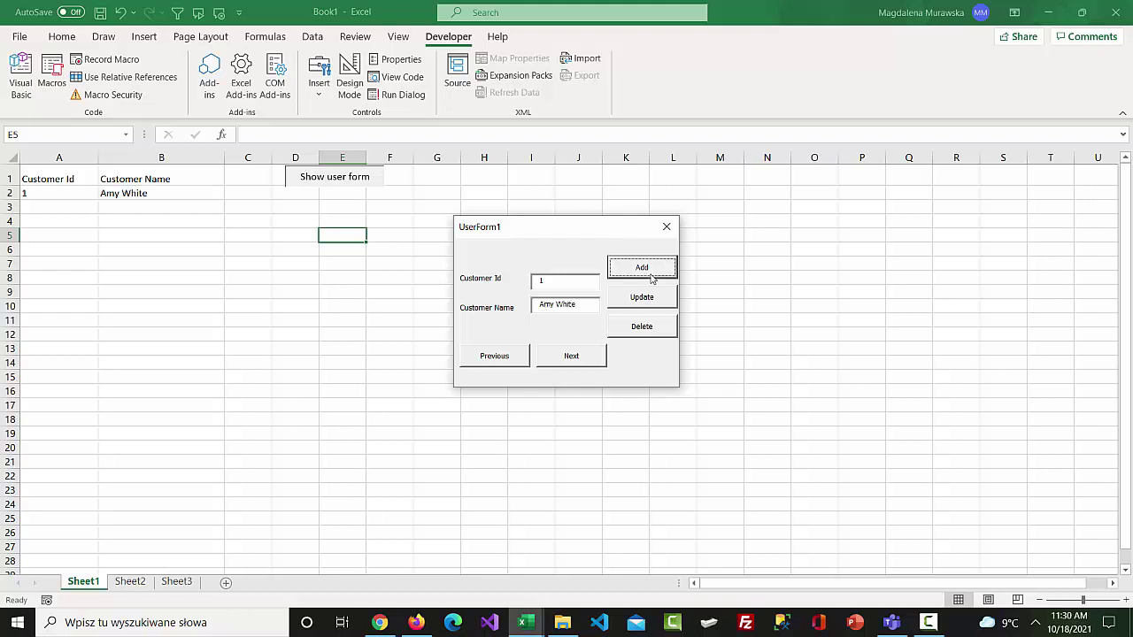
Replace the form fields and add customer 2 John Smith
double_click(541, 280)
type("2")
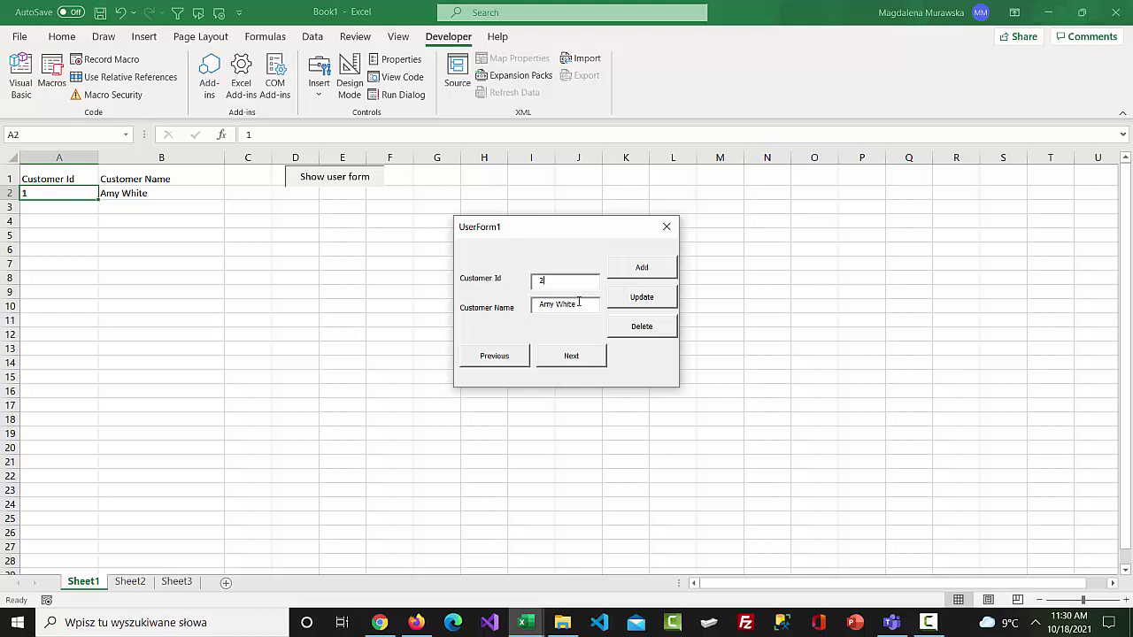
left_click_drag(564, 302, 456, 290)
type("John Smith")
left_click(624, 267)
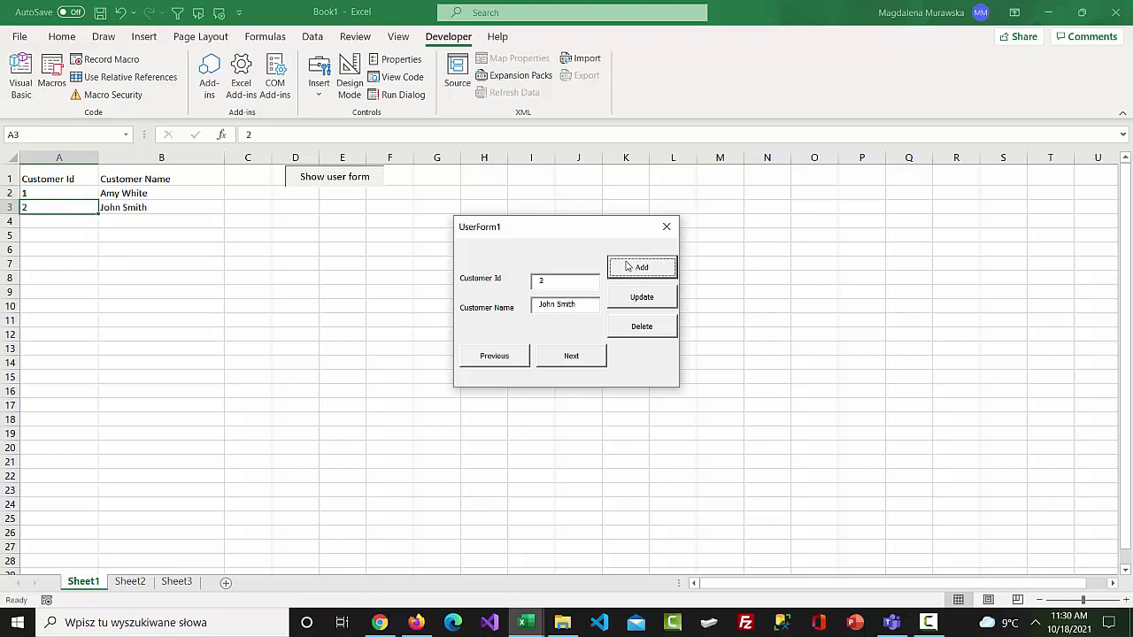
Change customer 2's name to Jon Smith and save it with Update
left_click(577, 305)
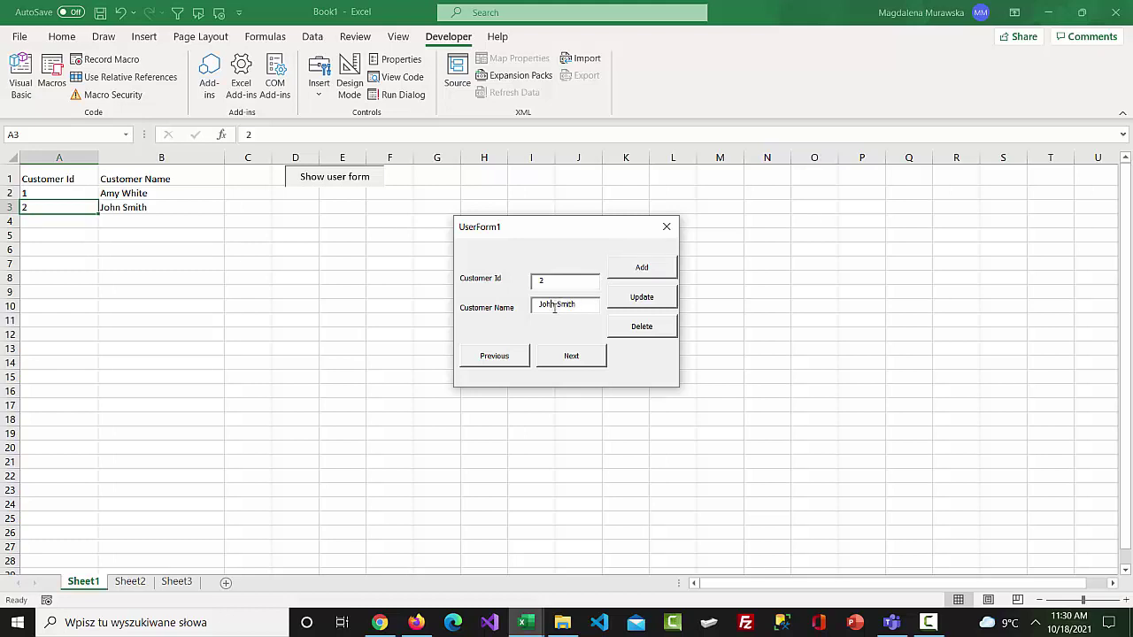
key("BackSpace")
left_click(648, 301)
Restore the name to John Smith with Update, then step to the next record
left_click(545, 305)
type("h")
left_click(631, 304)
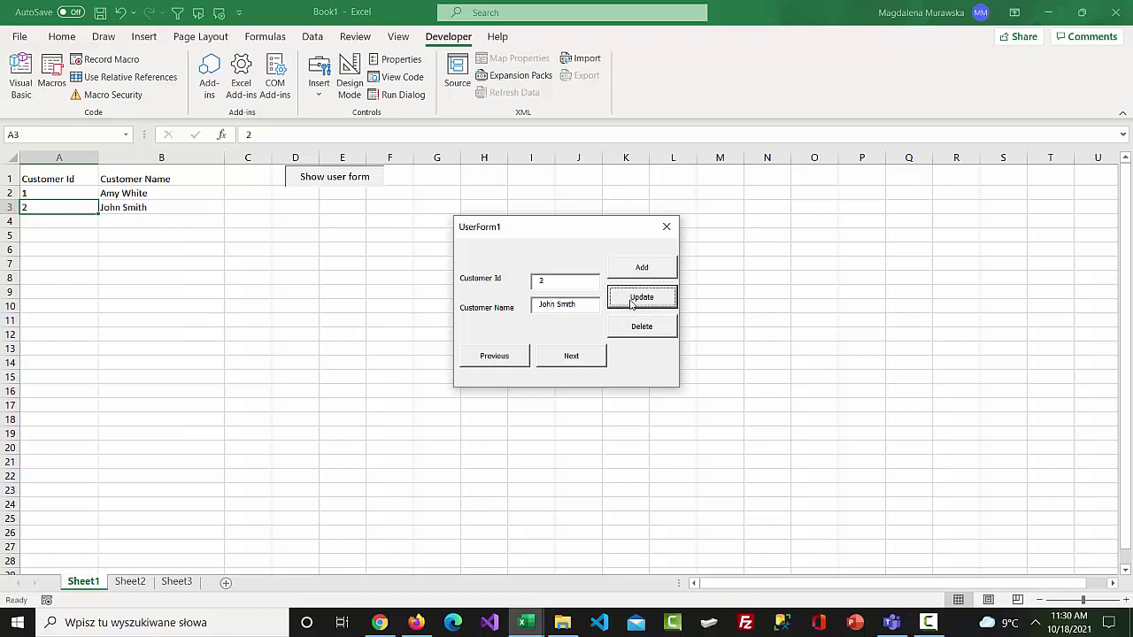
left_click(567, 356)
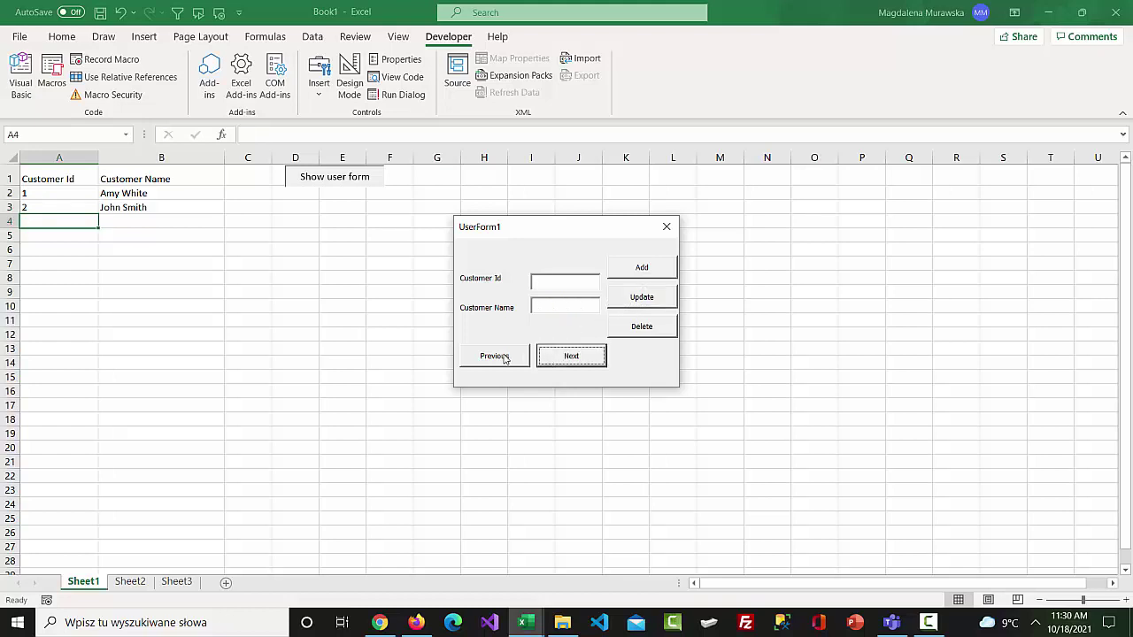